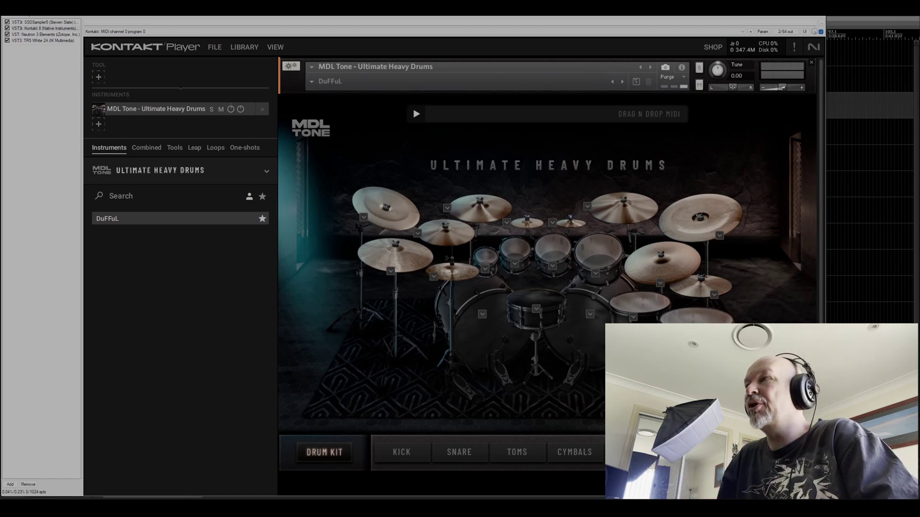
Step: Set the Kontakt interface zoom to 125% and reposition the effects window so the track controls are accessible
{"action": "left_click", "coordinate": [272, 48]}
{"action": "mouse_move", "coordinate": [297, 131]}
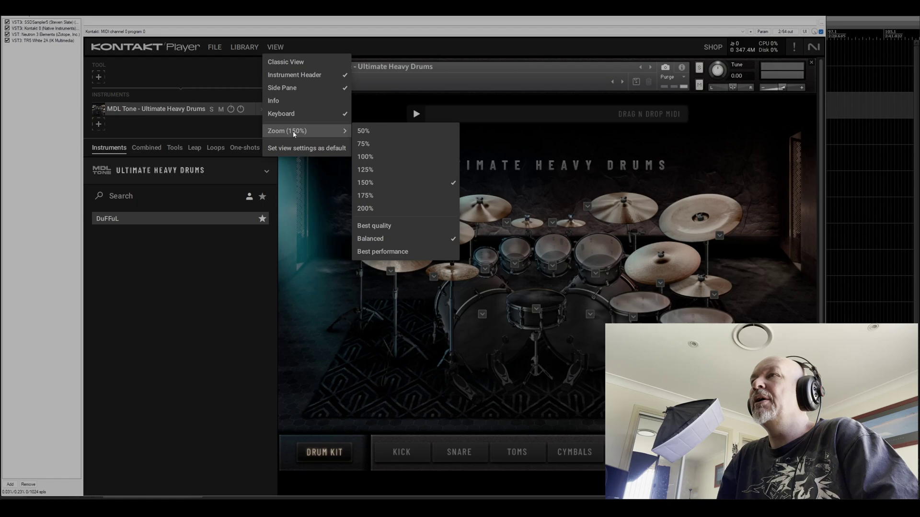
{"action": "left_click", "coordinate": [376, 161]}
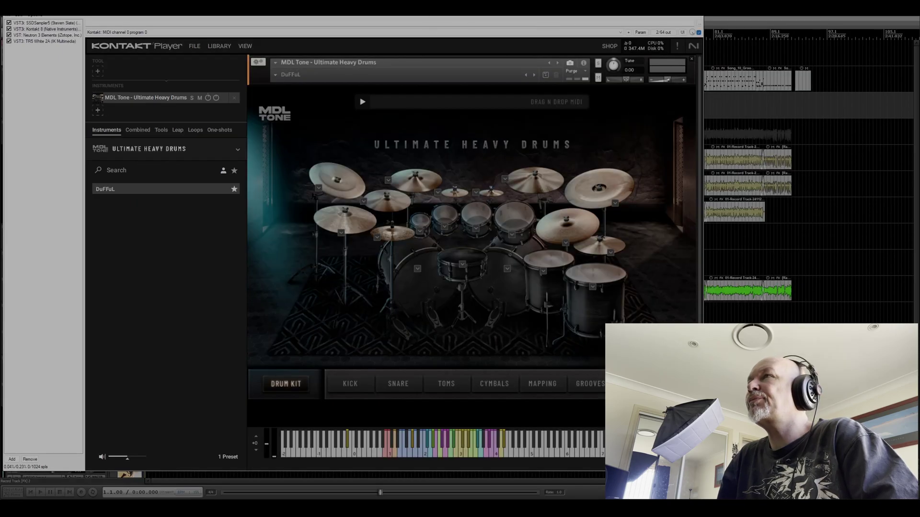
{"action": "left_click_drag", "start_coordinate": [425, 10], "coordinate": [513, 17]}
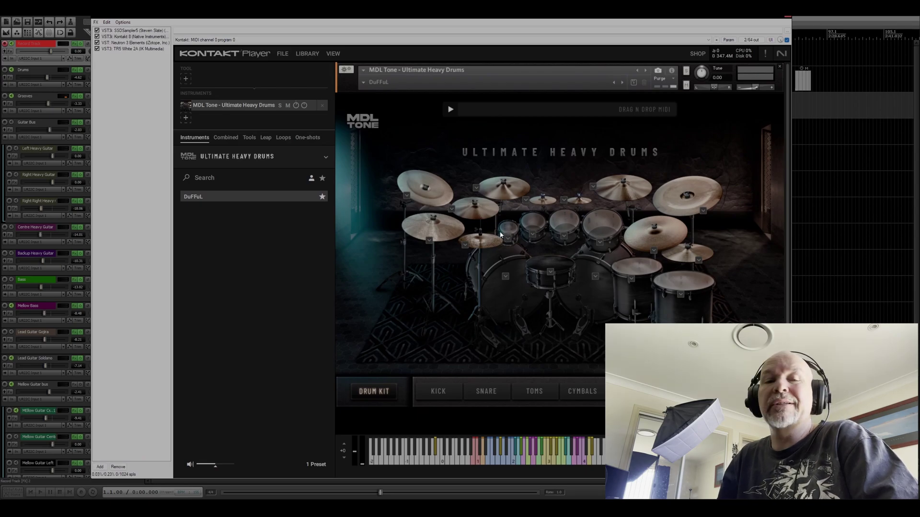
Step: Review the Neutron 3 Elements and TR5 White 2A plugins in the Drums effects chain, and return to Kontakt 8
{"action": "left_click", "coordinate": [132, 42]}
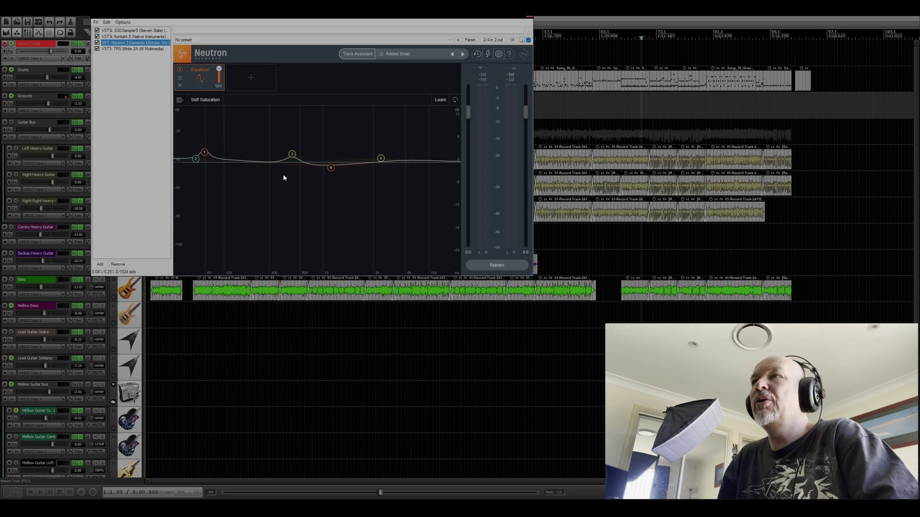
{"action": "left_click", "coordinate": [133, 50]}
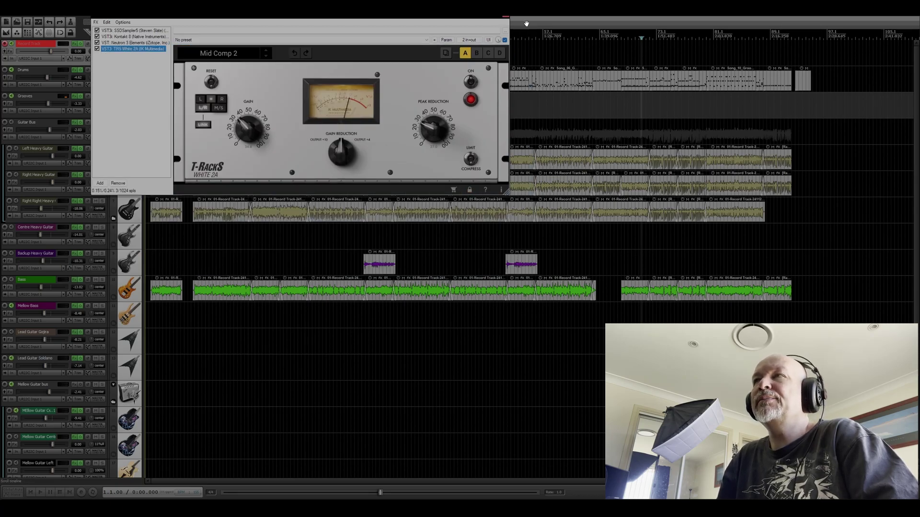
{"action": "left_click", "coordinate": [129, 37]}
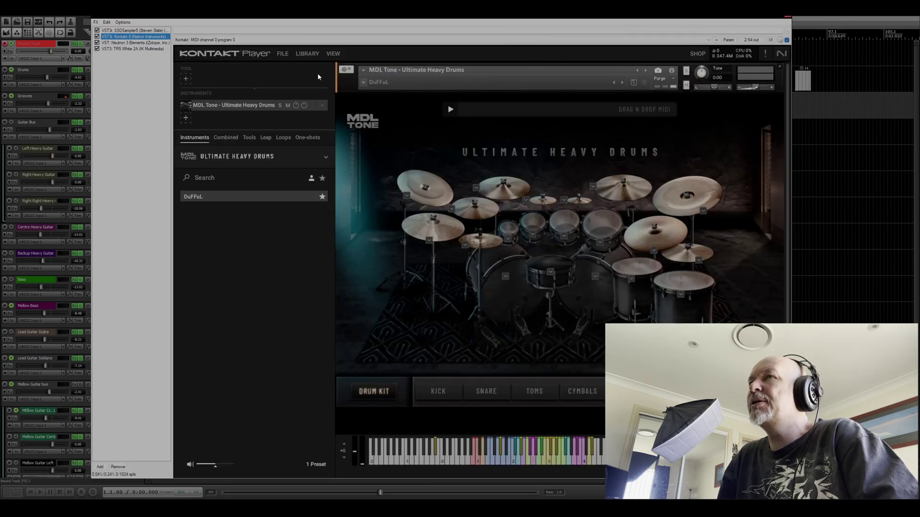
Step: Audition the Drums track in solo from the song start, and stop playback with the track unsoloed
{"action": "left_click_drag", "start_coordinate": [231, 17], "coordinate": [317, 19]}
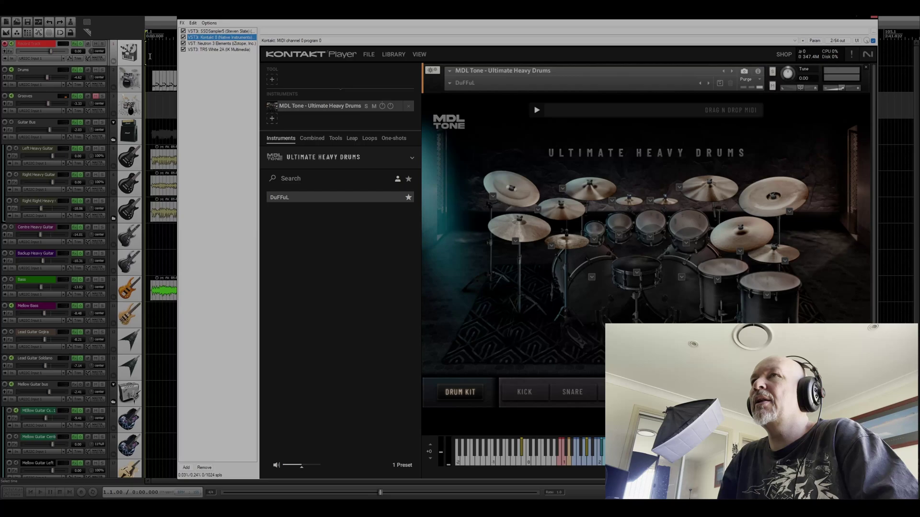
{"action": "left_click", "coordinate": [102, 70]}
{"action": "key", "text": "space"}
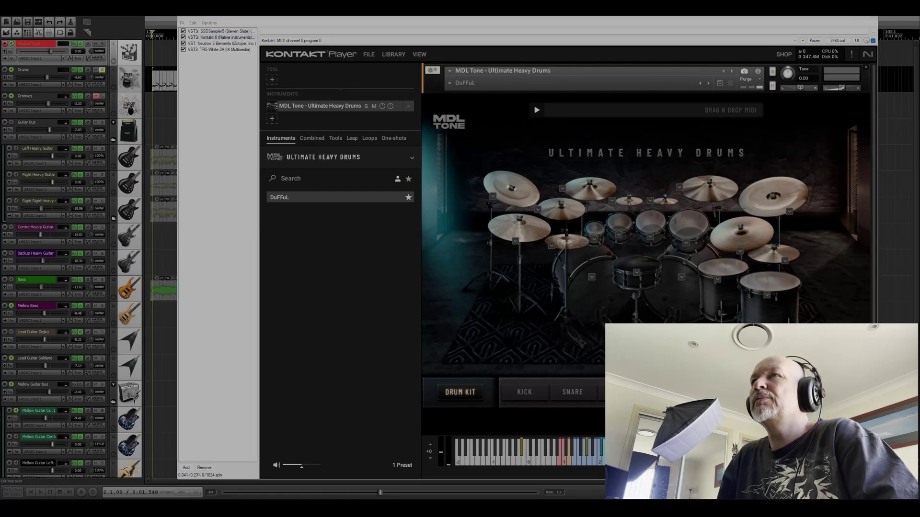
{"action": "left_click_drag", "start_coordinate": [398, 22], "coordinate": [347, 20]}
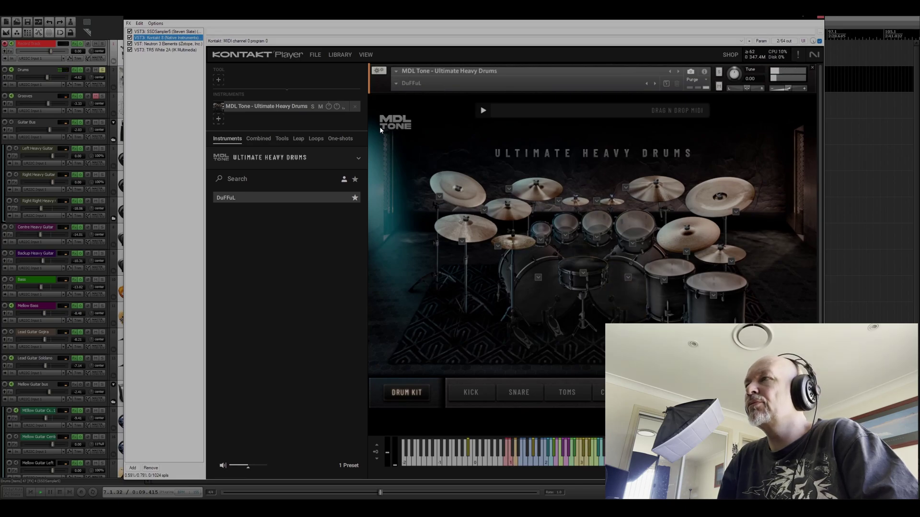
{"action": "left_click", "coordinate": [103, 72]}
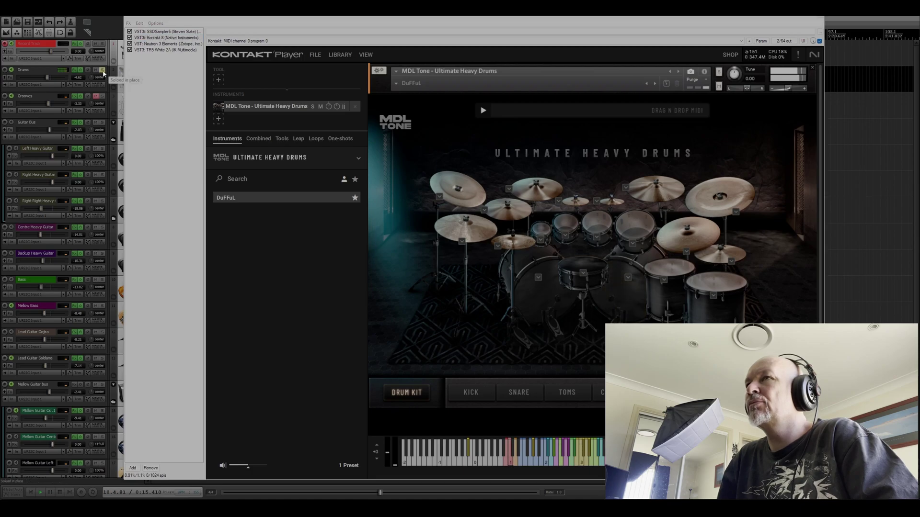
{"action": "key", "text": "space"}
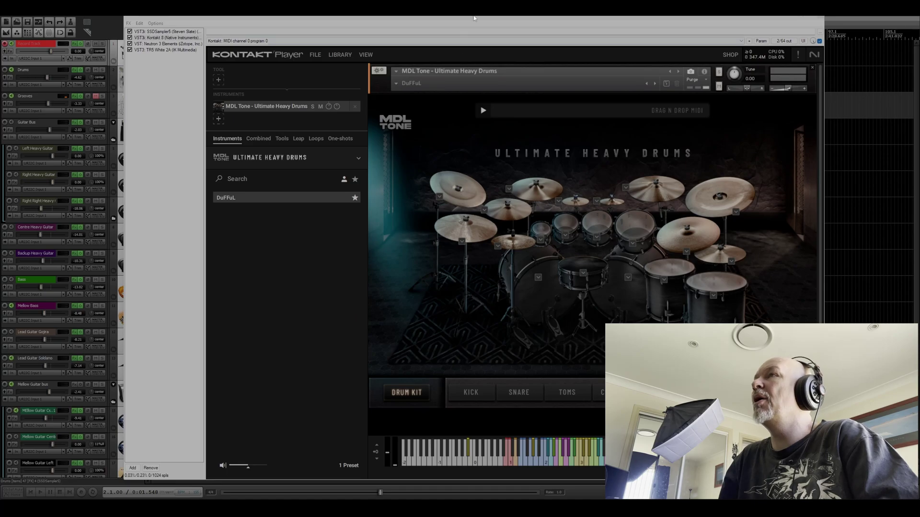
Step: Close the Drums effects window and examine the groove items along the Drums track in the arrangement
{"action": "left_click_drag", "start_coordinate": [474, 19], "coordinate": [492, 19]}
{"action": "left_click", "coordinate": [839, 17]}
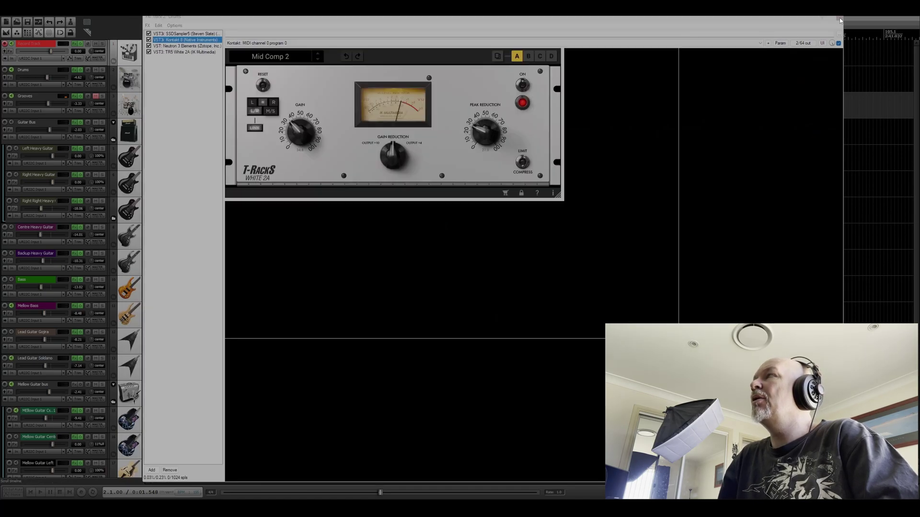
{"action": "scroll", "coordinate": [318, 96], "scroll_direction": "up", "scroll_amount": 5}
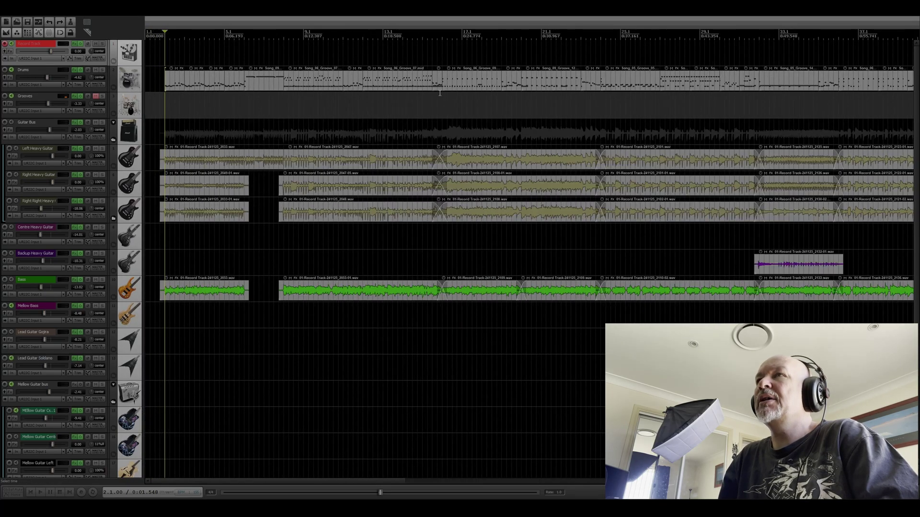
{"action": "scroll", "coordinate": [354, 80], "scroll_direction": "down", "scroll_amount": 2}
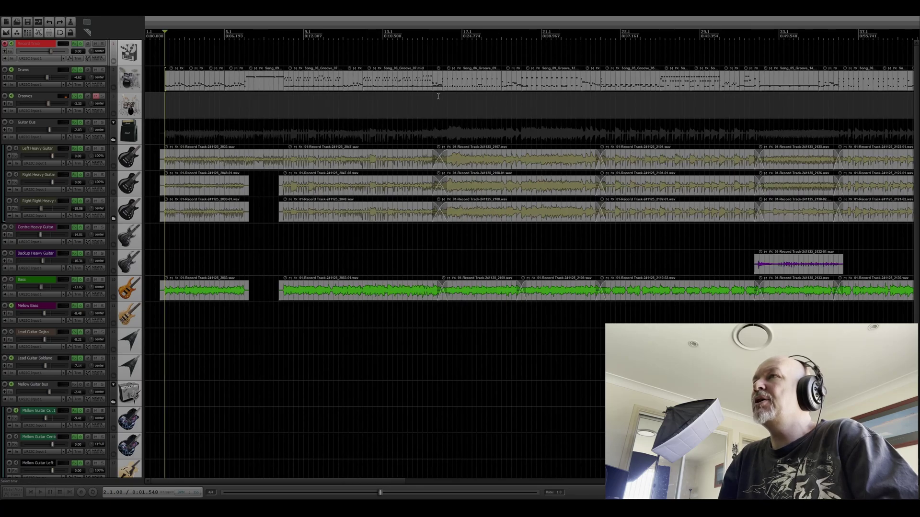
{"action": "scroll", "coordinate": [625, 90], "scroll_direction": "down", "scroll_amount": 2}
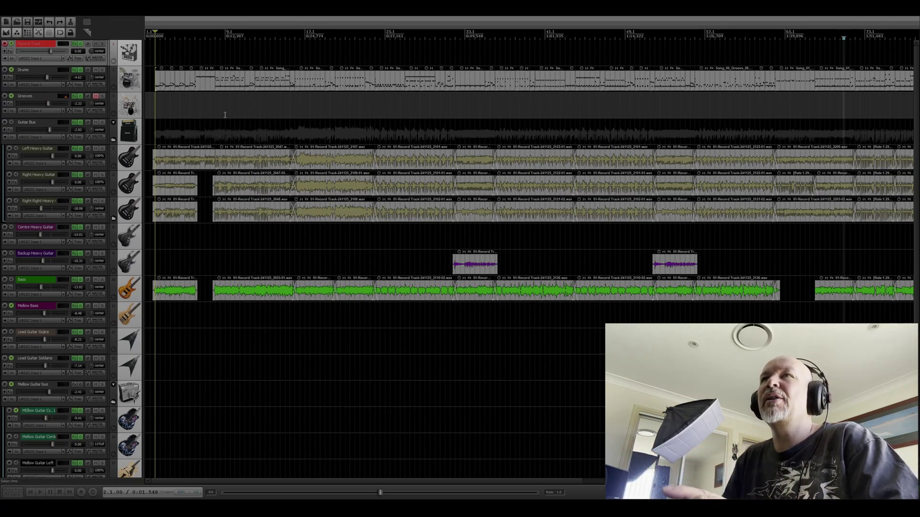
Step: Inspect the STL Tonality amp on the Left Heavy Guitar track and the Parallax X plugin on the Bass track
{"action": "left_click", "coordinate": [74, 148]}
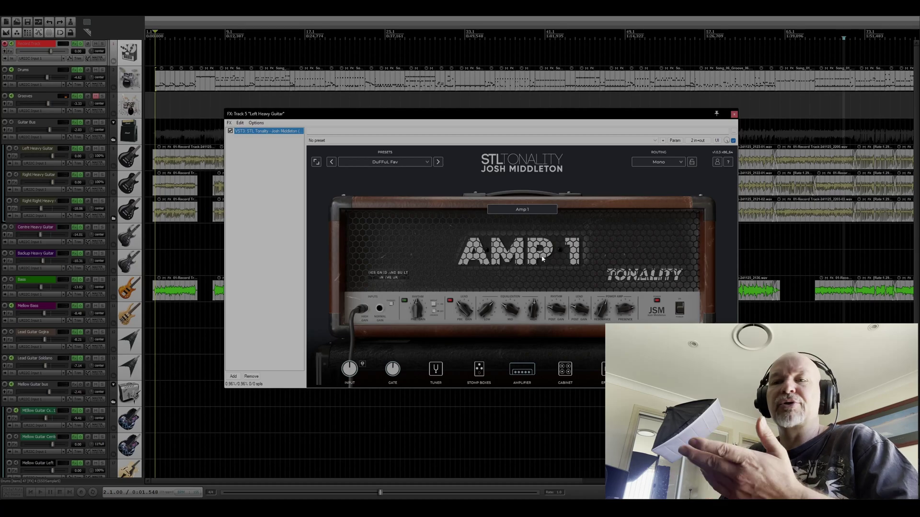
{"action": "left_click", "coordinate": [734, 114]}
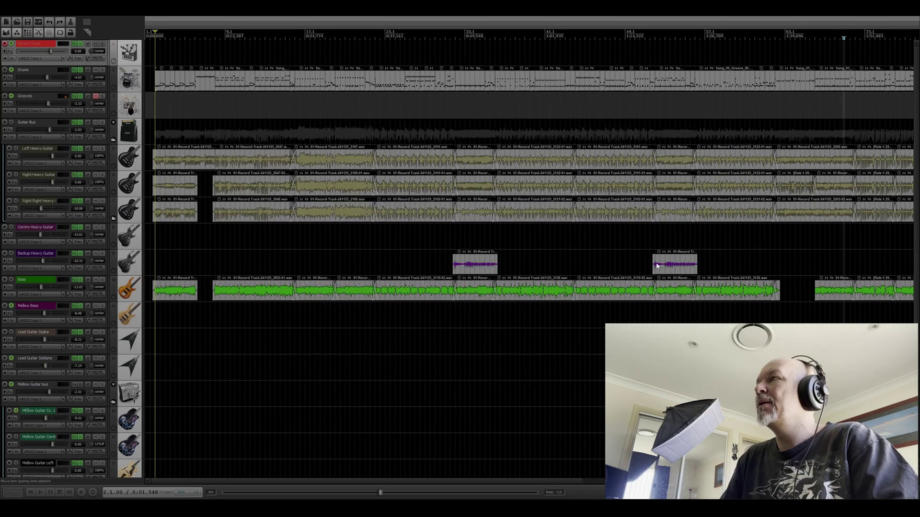
{"action": "left_click", "coordinate": [75, 280]}
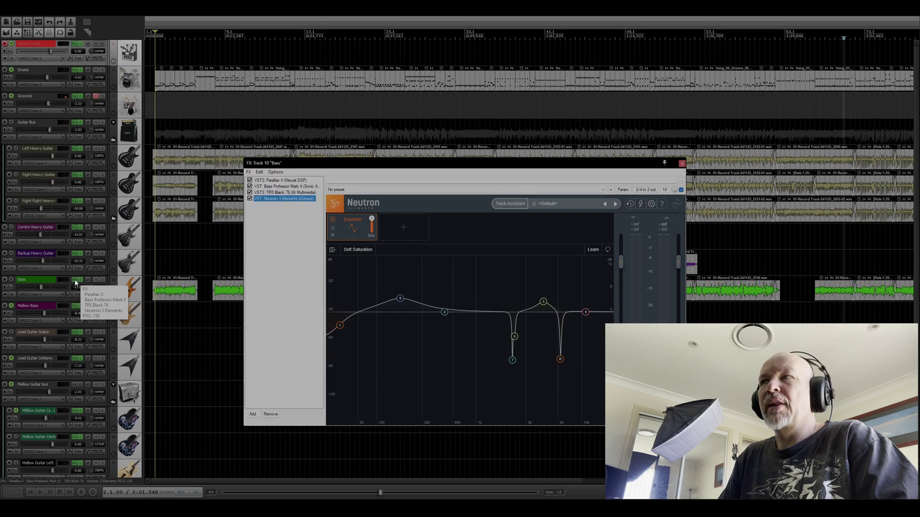
{"action": "left_click", "coordinate": [280, 180]}
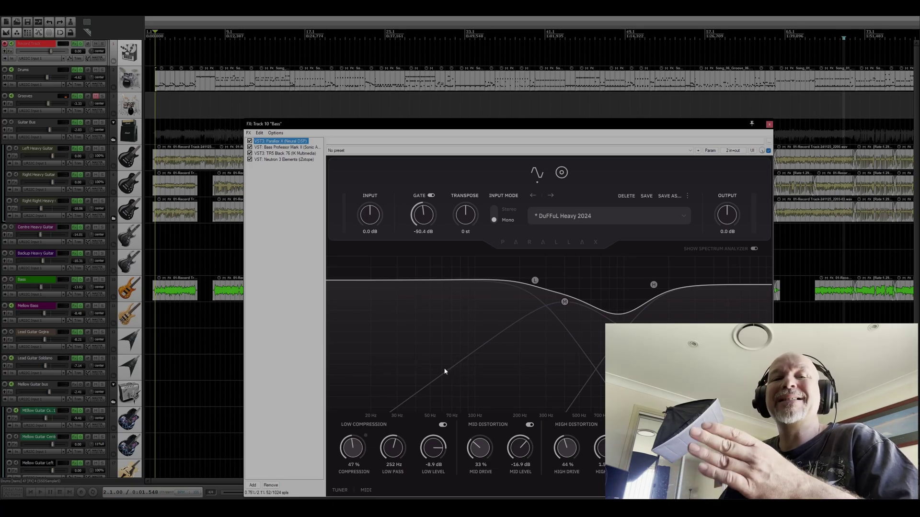
{"action": "left_click", "coordinate": [769, 125]}
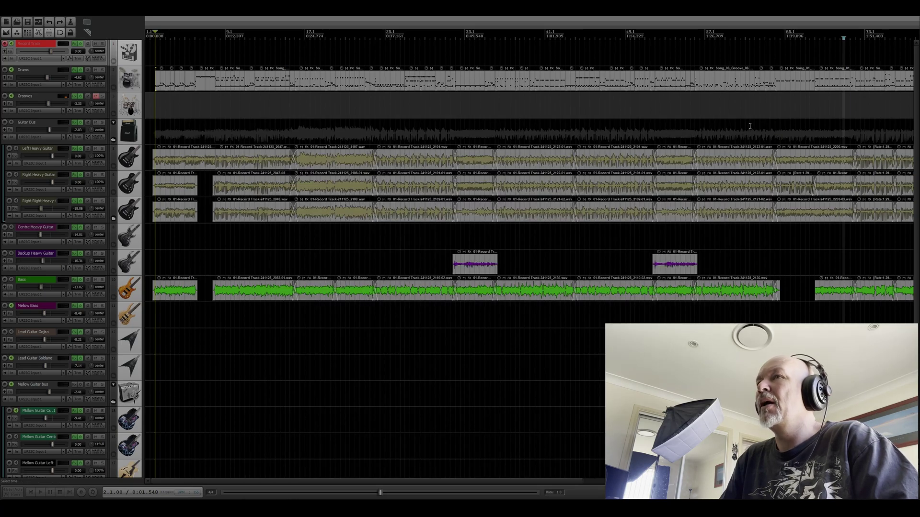
Step: Reopen Kontakt from the Drums track and view the drum library's Grooves page before returning to the Drum Kit page
{"action": "left_click", "coordinate": [151, 81]}
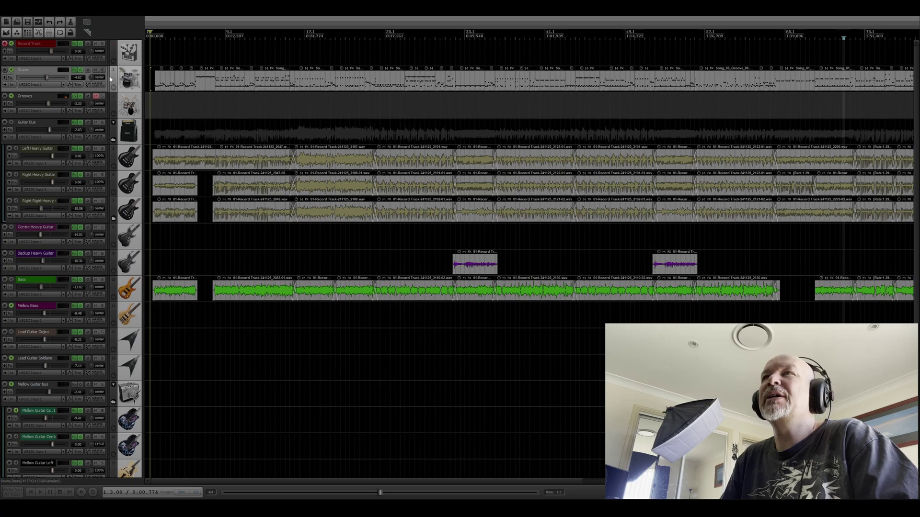
{"action": "mouse_move", "coordinate": [78, 72]}
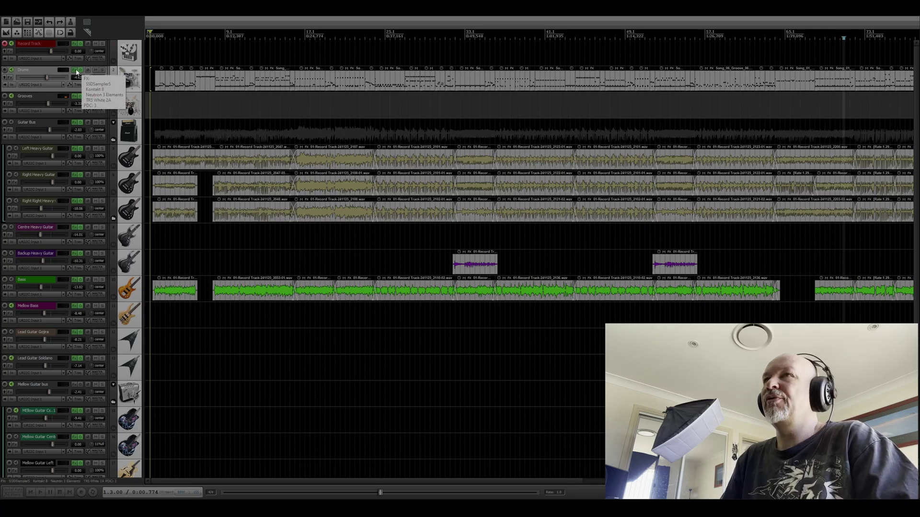
{"action": "left_click", "coordinate": [77, 72]}
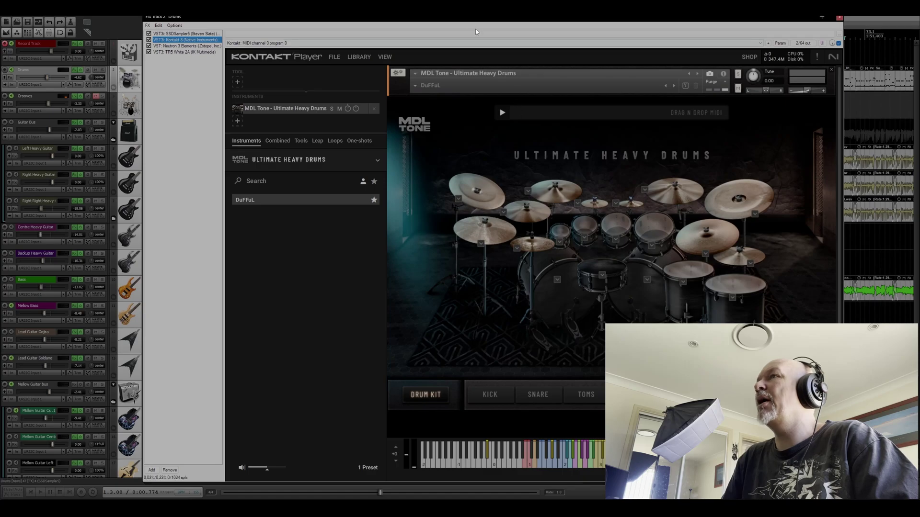
{"action": "left_click_drag", "start_coordinate": [464, 23], "coordinate": [417, 16]}
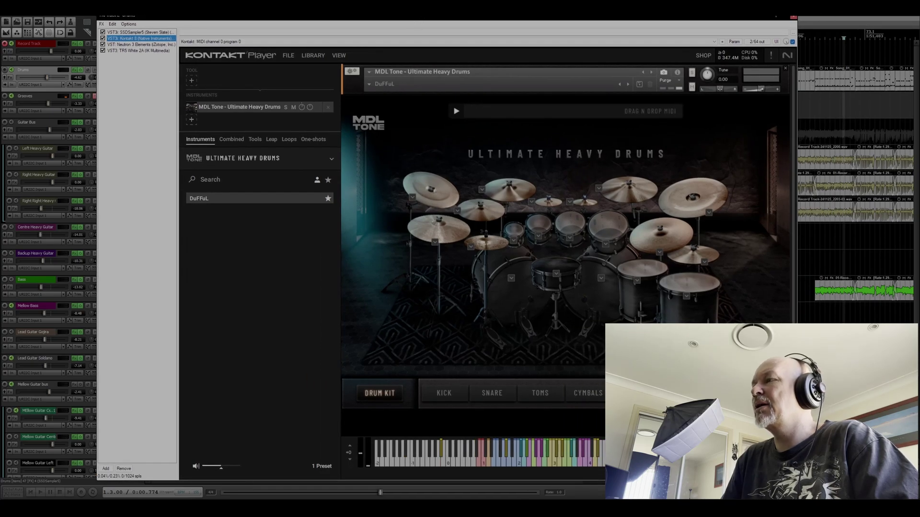
{"action": "left_click", "coordinate": [684, 392]}
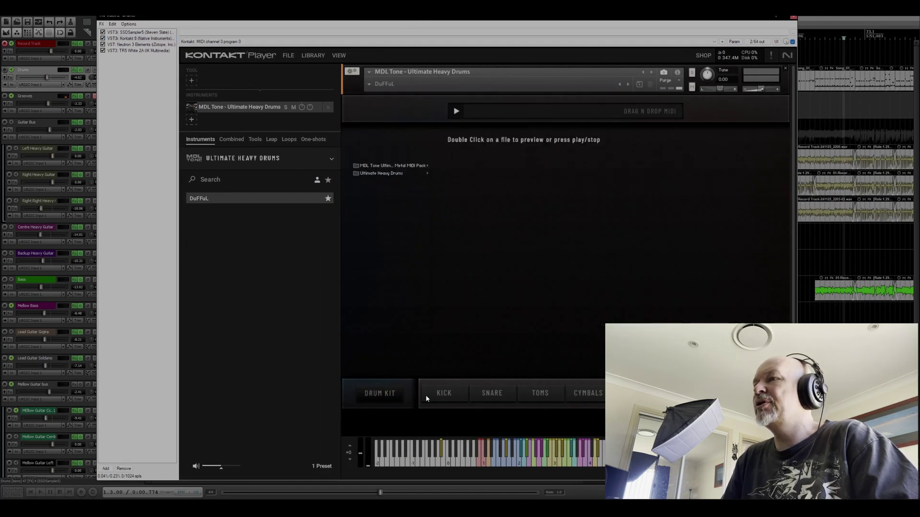
{"action": "left_click", "coordinate": [383, 394]}
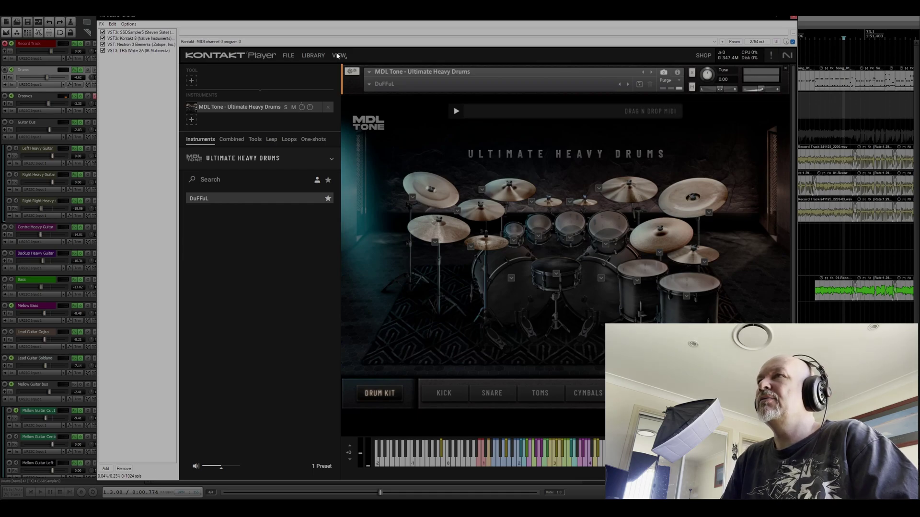
Step: Switch Kontakt Player to Classic View
{"action": "left_click", "coordinate": [337, 56]}
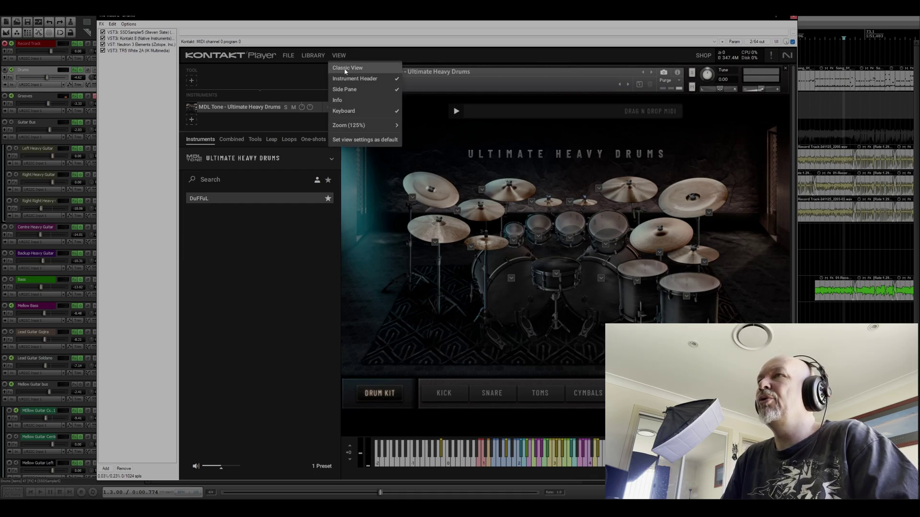
{"action": "left_click", "coordinate": [344, 67]}
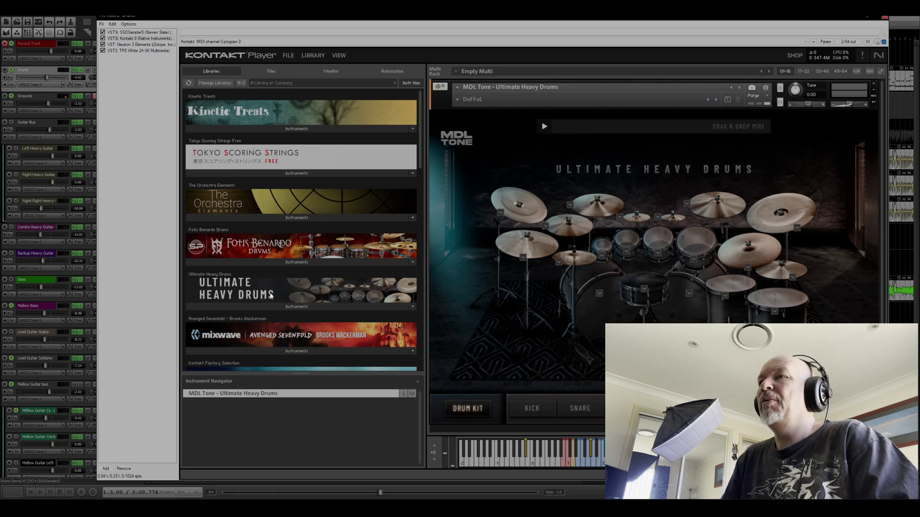
{"action": "left_click", "coordinate": [335, 56]}
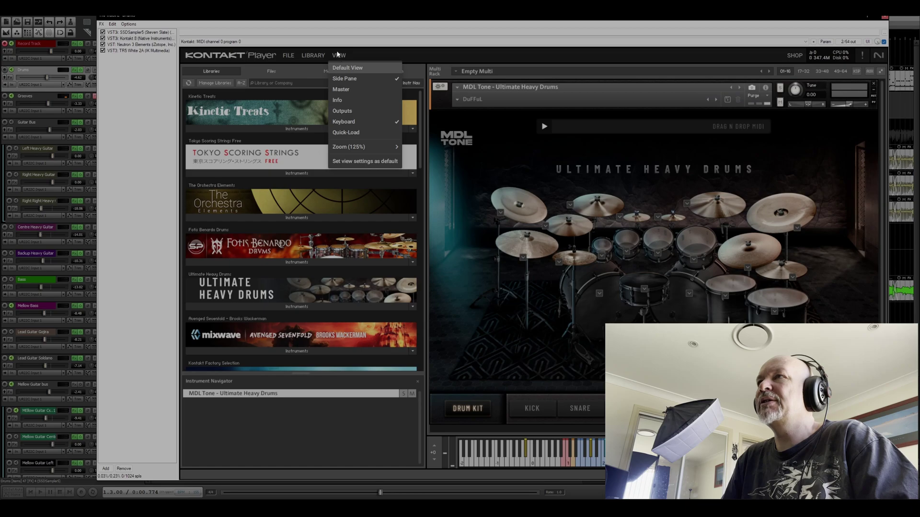
{"action": "left_click", "coordinate": [338, 55]}
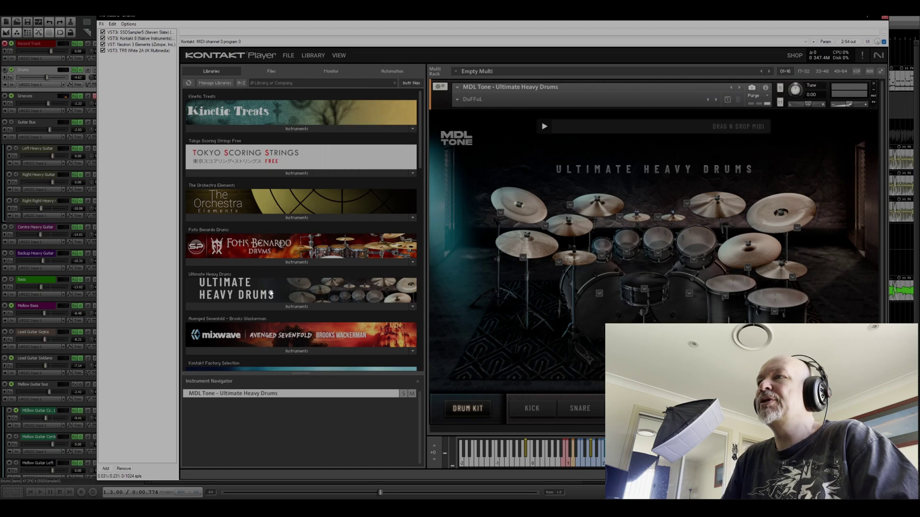
Step: Open the Ultimate Heavy Drums library's containing folder, look inside its MIDIfiles folder, and close the file browser
{"action": "left_click", "coordinate": [413, 307]}
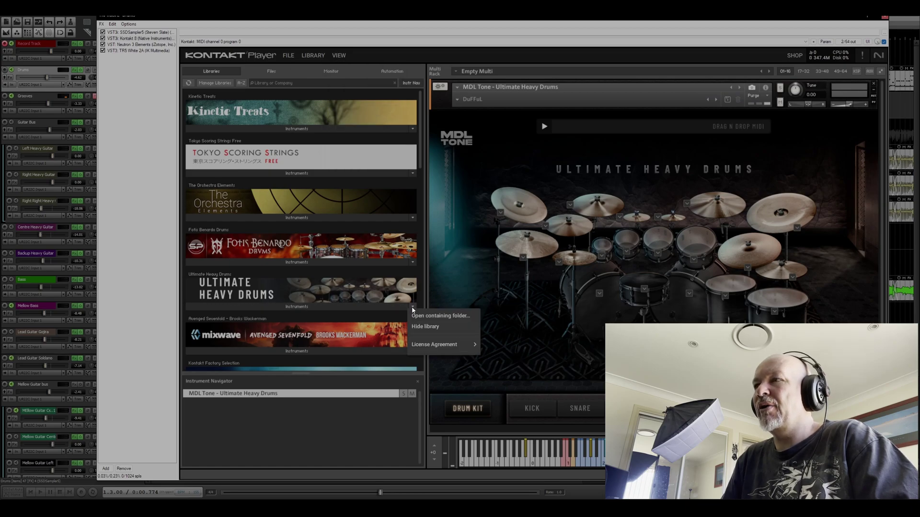
{"action": "left_click", "coordinate": [441, 315]}
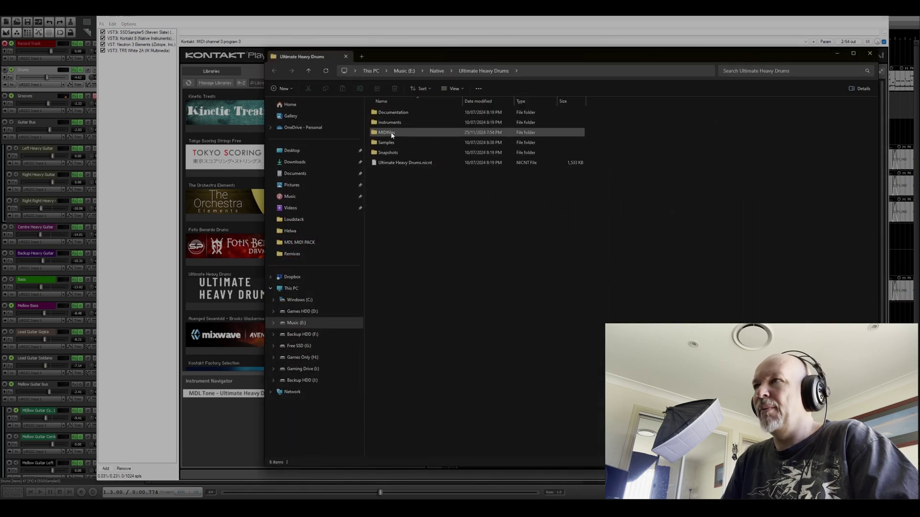
{"action": "double_click", "coordinate": [406, 132]}
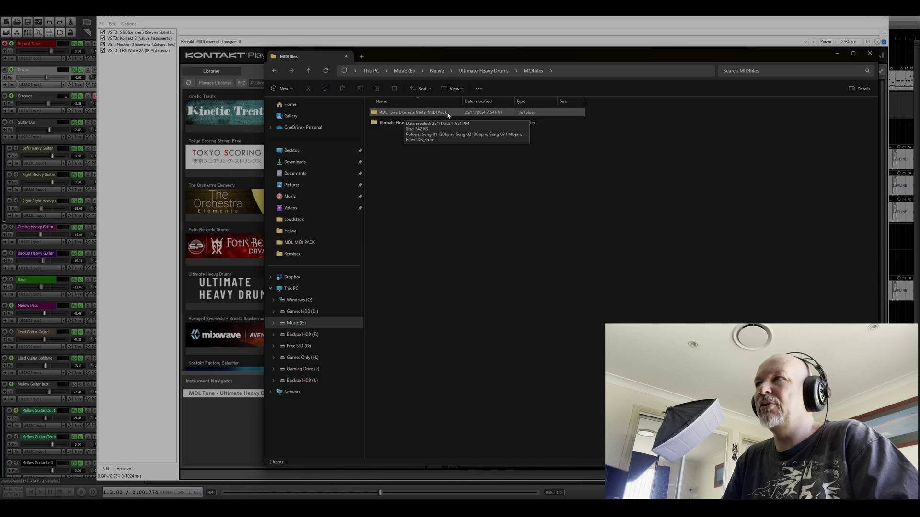
{"action": "left_click", "coordinate": [274, 71]}
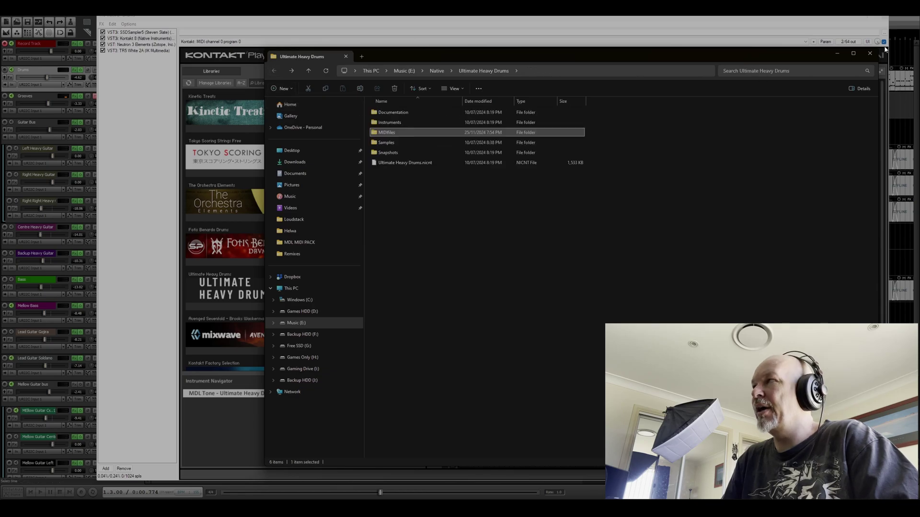
{"action": "left_click", "coordinate": [869, 54]}
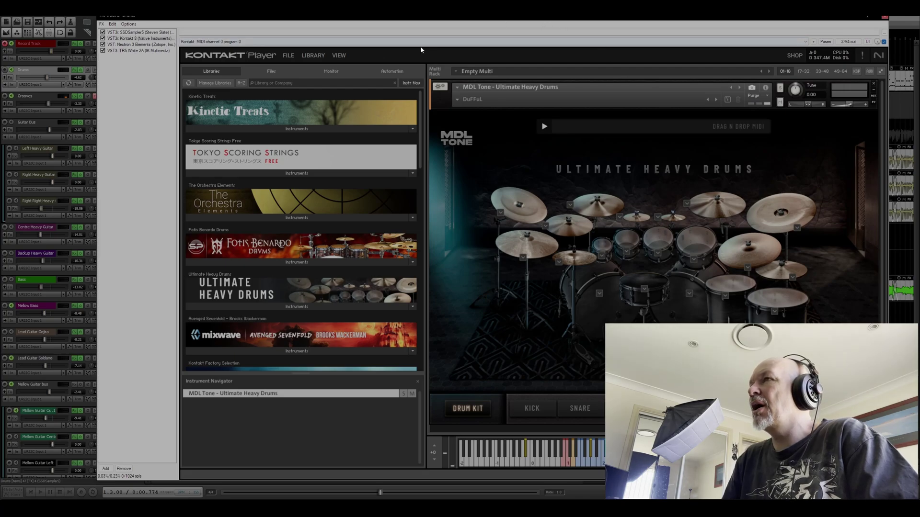
Step: Hide Kontakt's library browser and open the Core Patterns folder of Ultimate Heavy Drums on the Grooves page
{"action": "left_click", "coordinate": [338, 55]}
{"action": "left_click", "coordinate": [349, 80]}
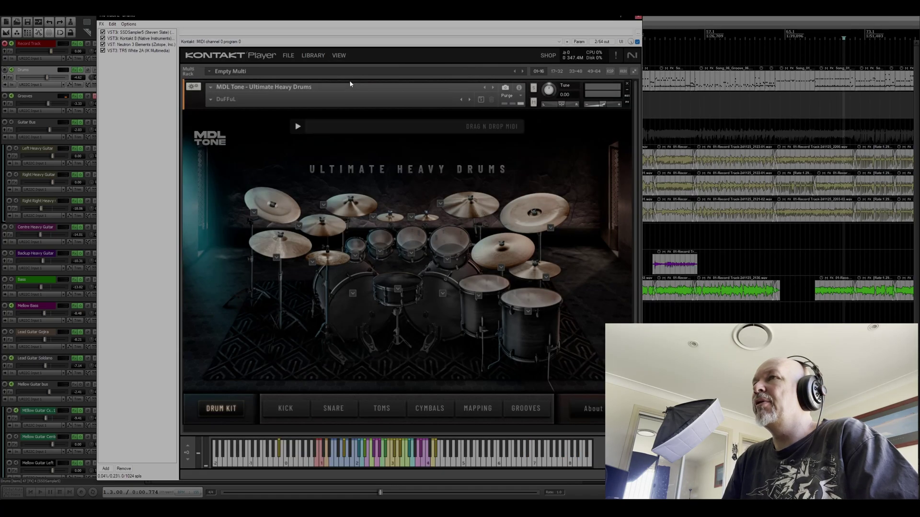
{"action": "left_click", "coordinate": [526, 408]}
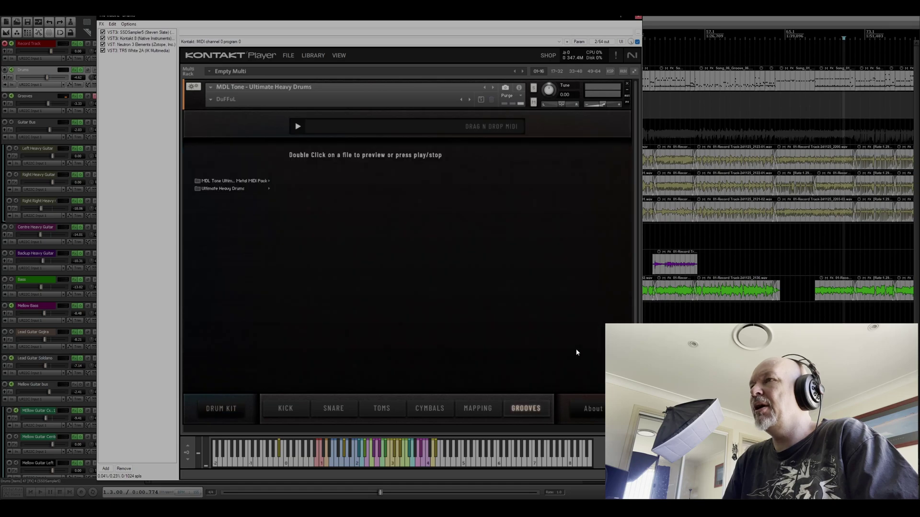
{"action": "left_click", "coordinate": [213, 190]}
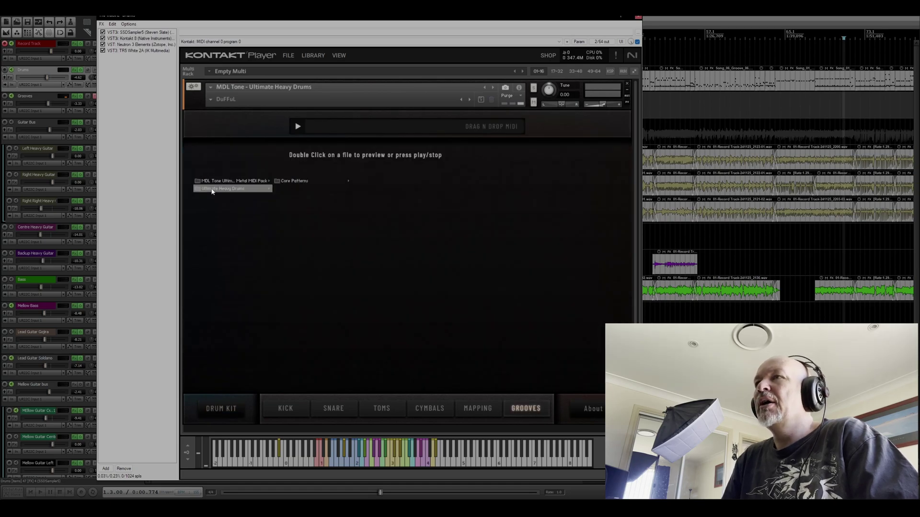
{"action": "left_click", "coordinate": [298, 181]}
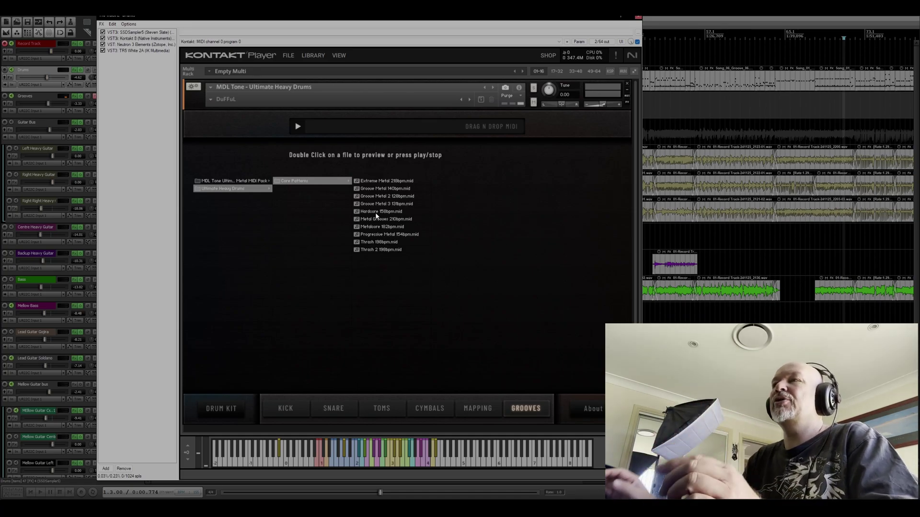
Step: Browse the MDL Tone Metal MIDI Pack's folders for Songs 01 to 05, returning to Song 01
{"action": "left_click", "coordinate": [231, 181]}
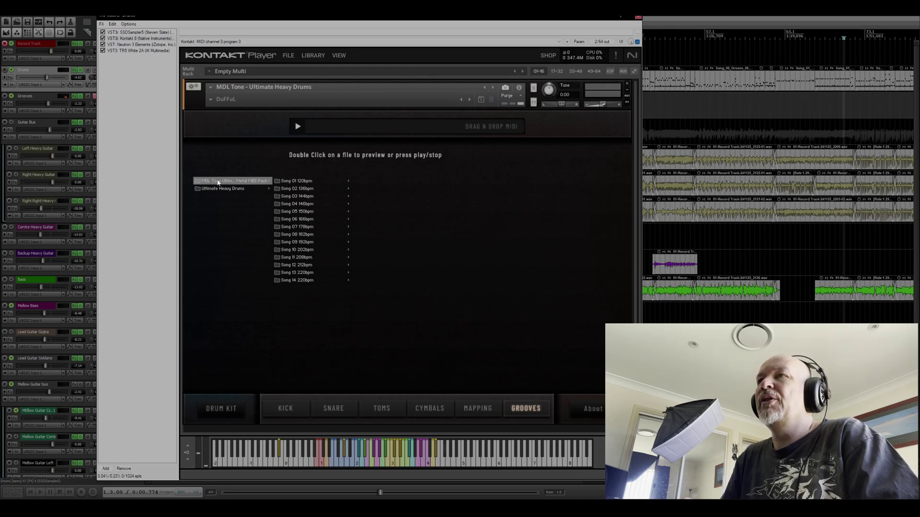
{"action": "left_click", "coordinate": [296, 182]}
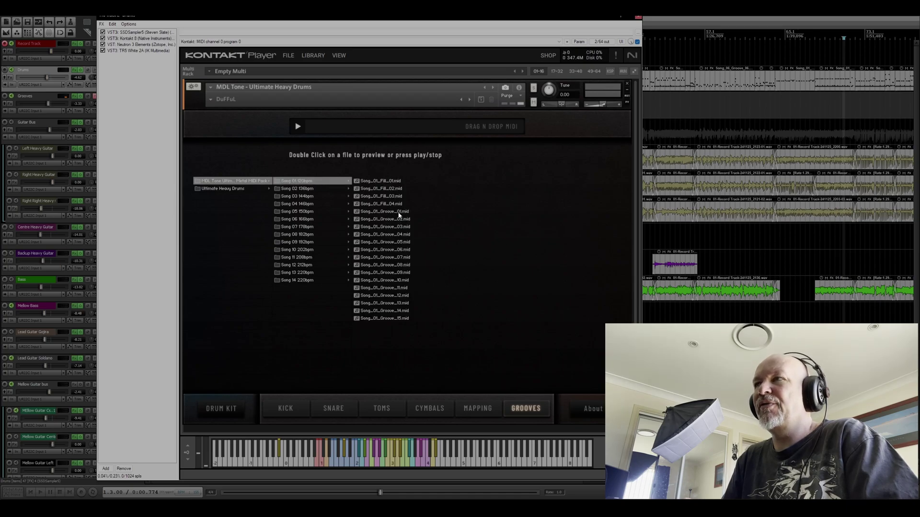
{"action": "left_click", "coordinate": [302, 190]}
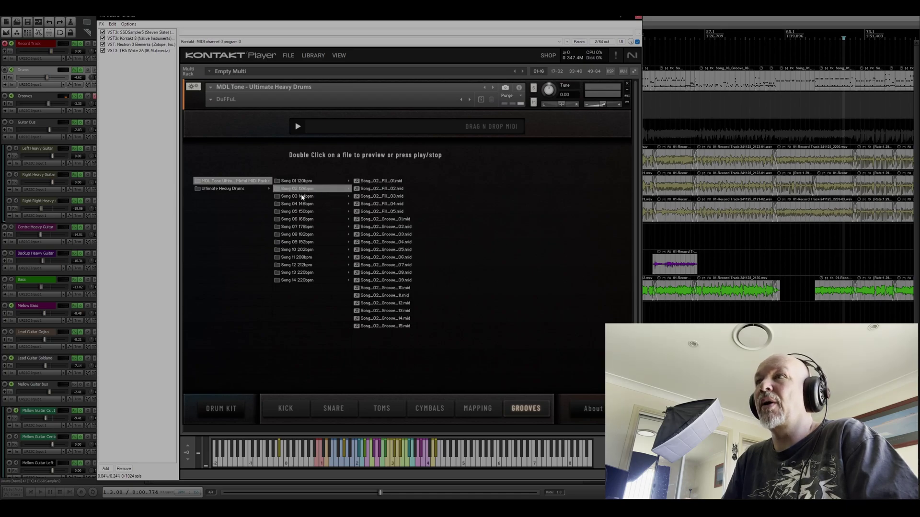
{"action": "left_click", "coordinate": [301, 196]}
{"action": "left_click", "coordinate": [300, 204]}
{"action": "left_click", "coordinate": [299, 212]}
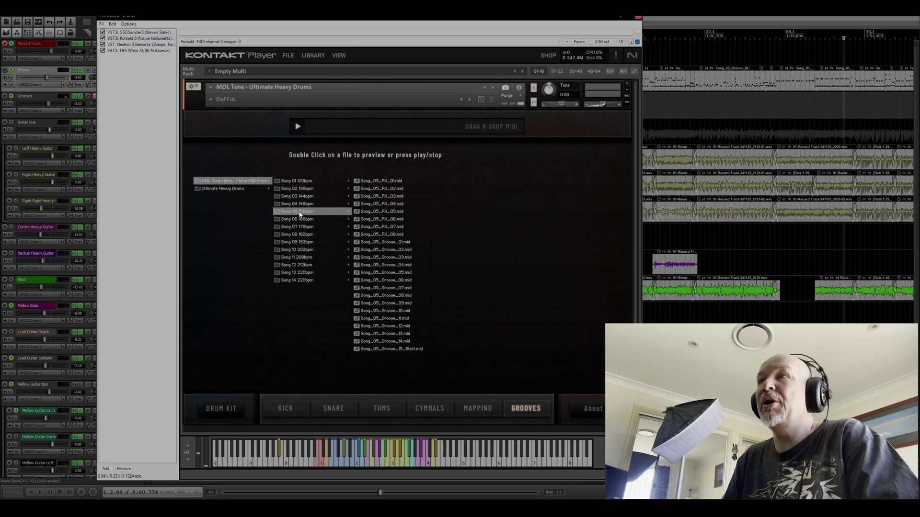
{"action": "left_click", "coordinate": [302, 182]}
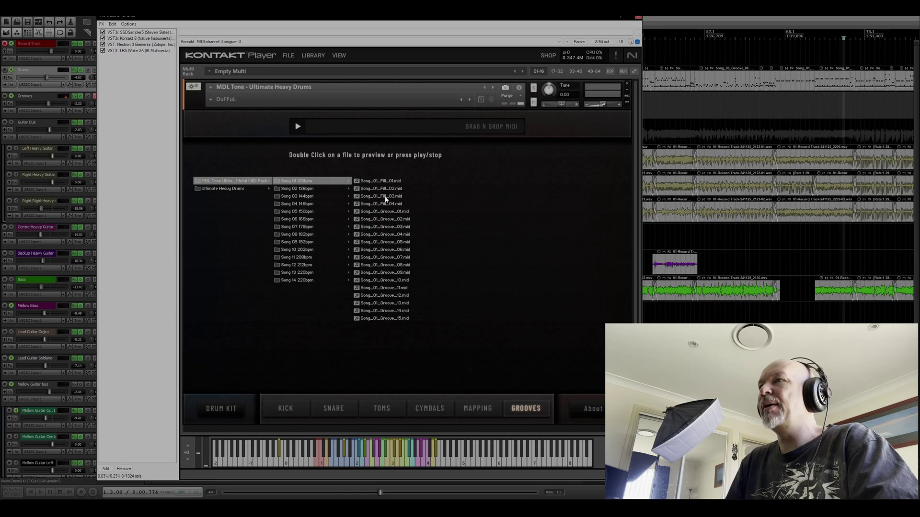
Step: Preview fills 02, 04, 06 and 07 from the Song 04 folder, replay fill 07, and stop playback
{"action": "left_click", "coordinate": [307, 205]}
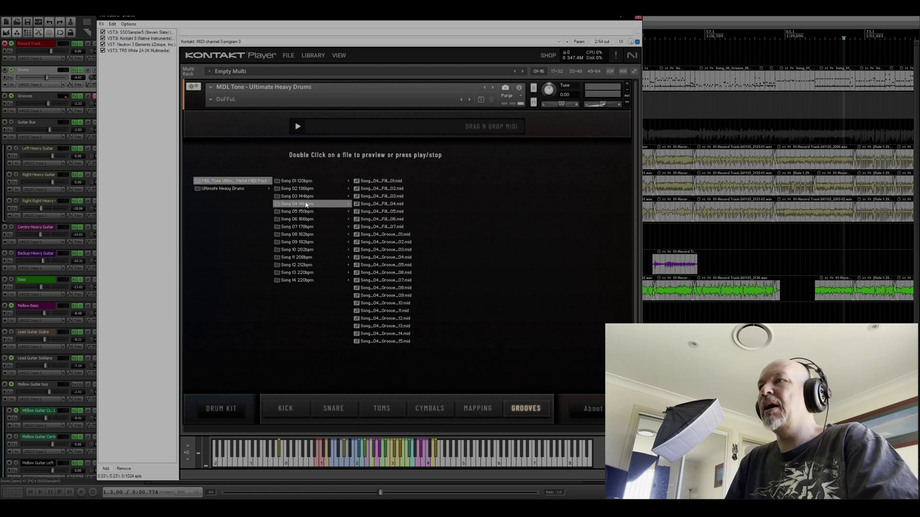
{"action": "double_click", "coordinate": [393, 190]}
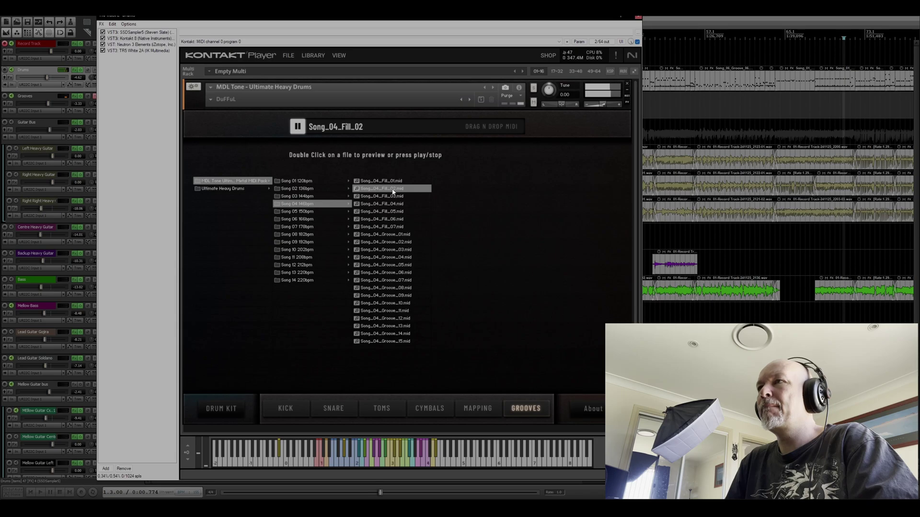
{"action": "double_click", "coordinate": [387, 205]}
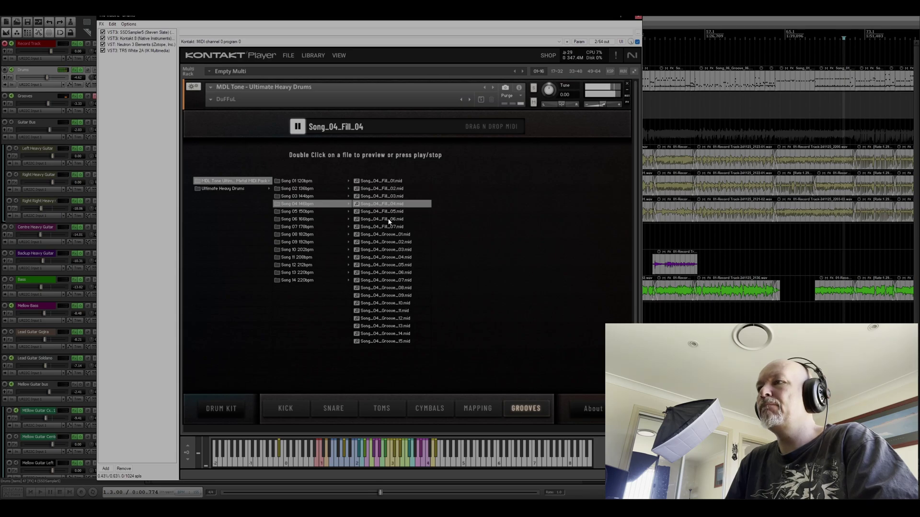
{"action": "double_click", "coordinate": [388, 220]}
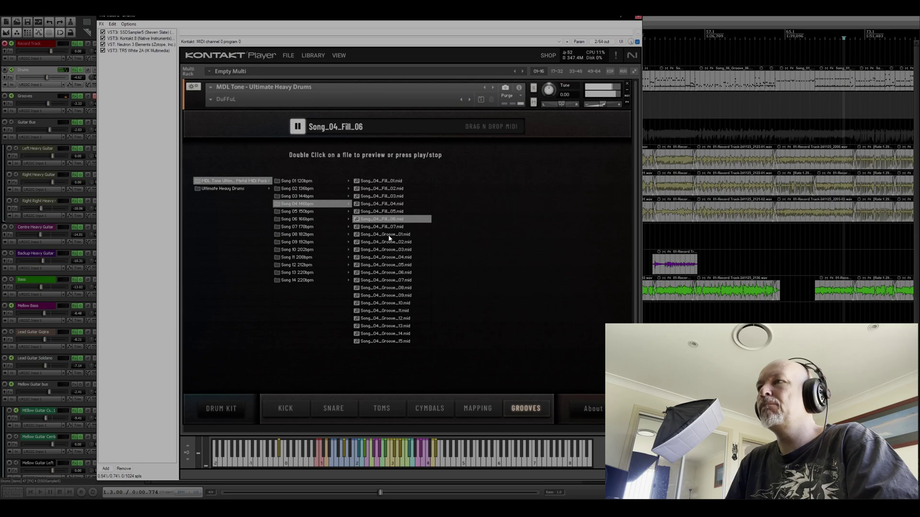
{"action": "double_click", "coordinate": [390, 227]}
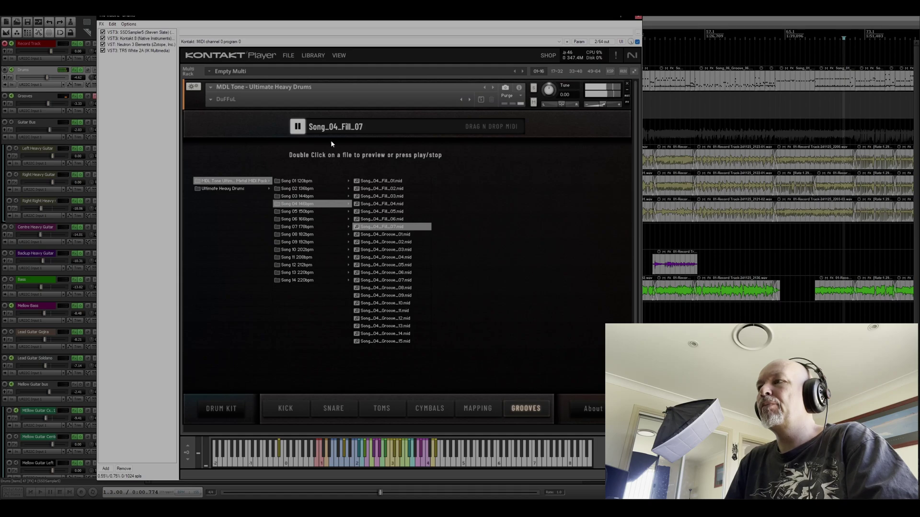
{"action": "left_click", "coordinate": [297, 126]}
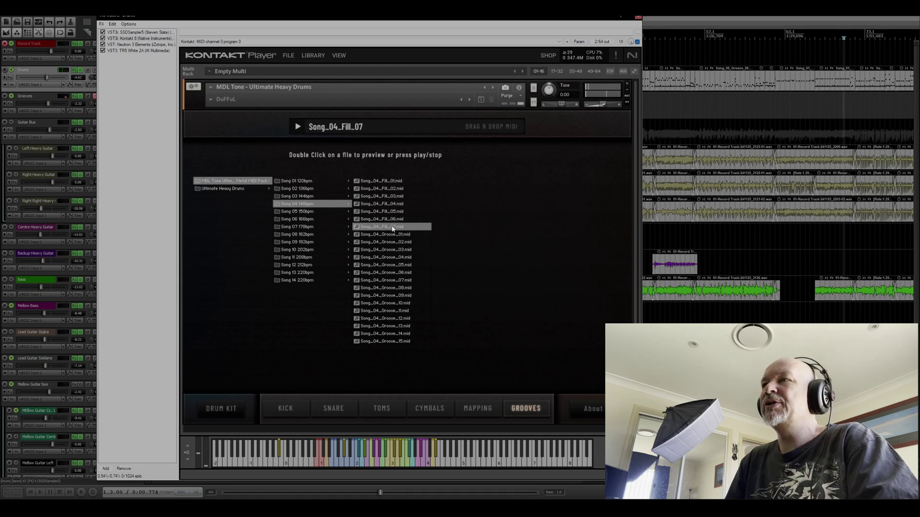
{"action": "left_click", "coordinate": [297, 126]}
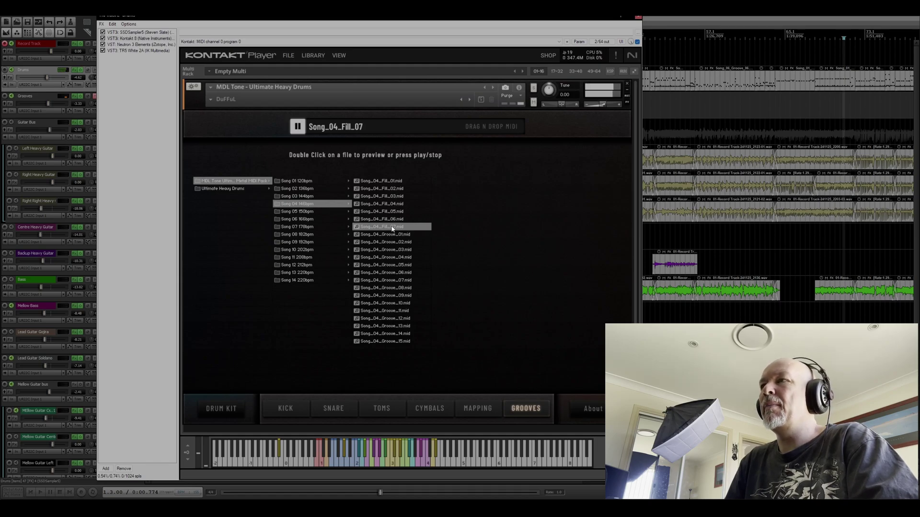
{"action": "left_click", "coordinate": [297, 126]}
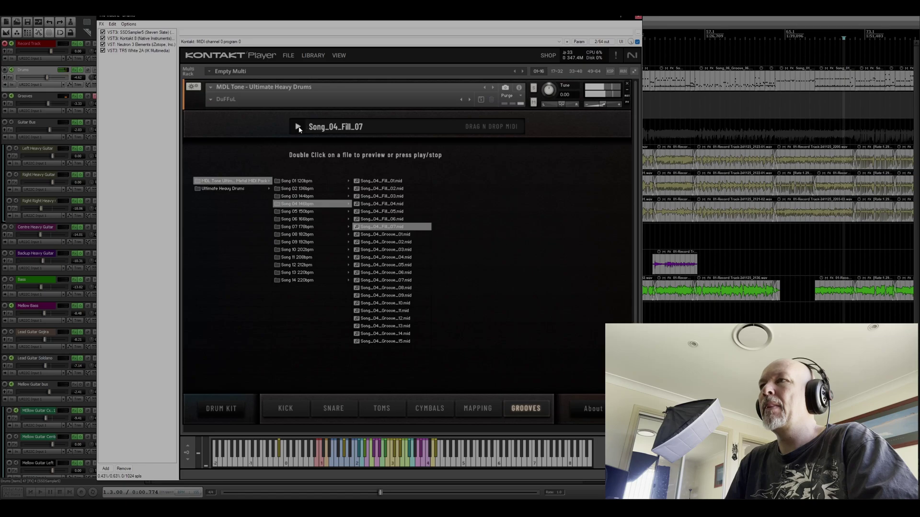
Step: Preview grooves 02, 05, 08, 12 and 14 from the Song 04 folder
{"action": "double_click", "coordinate": [391, 242]}
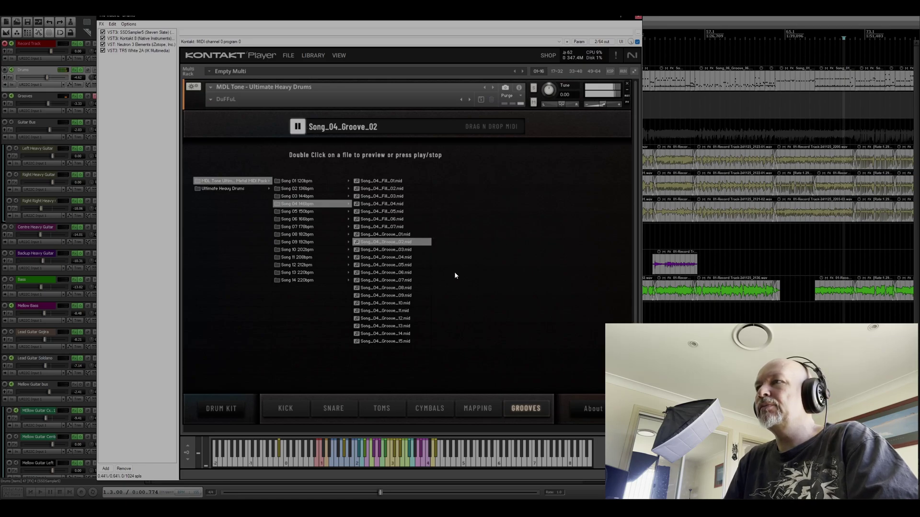
{"action": "double_click", "coordinate": [386, 267]}
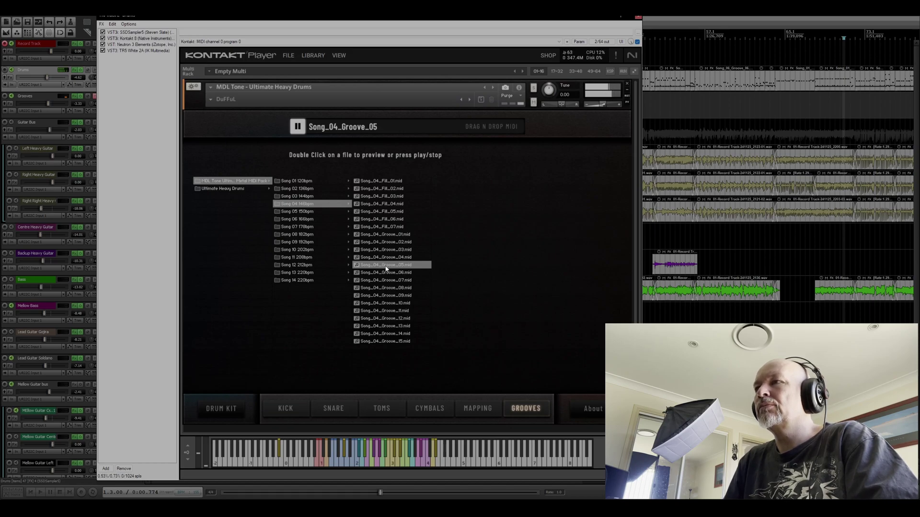
{"action": "left_click", "coordinate": [388, 289]}
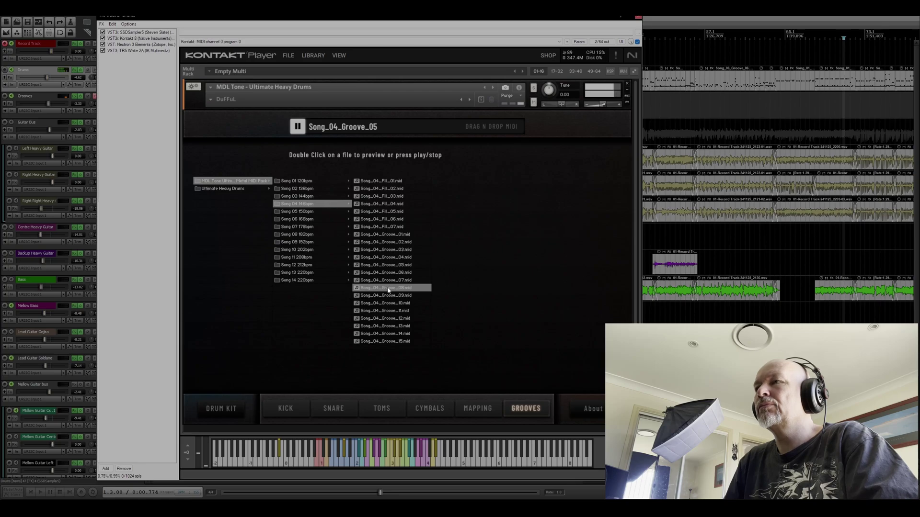
{"action": "double_click", "coordinate": [388, 288]}
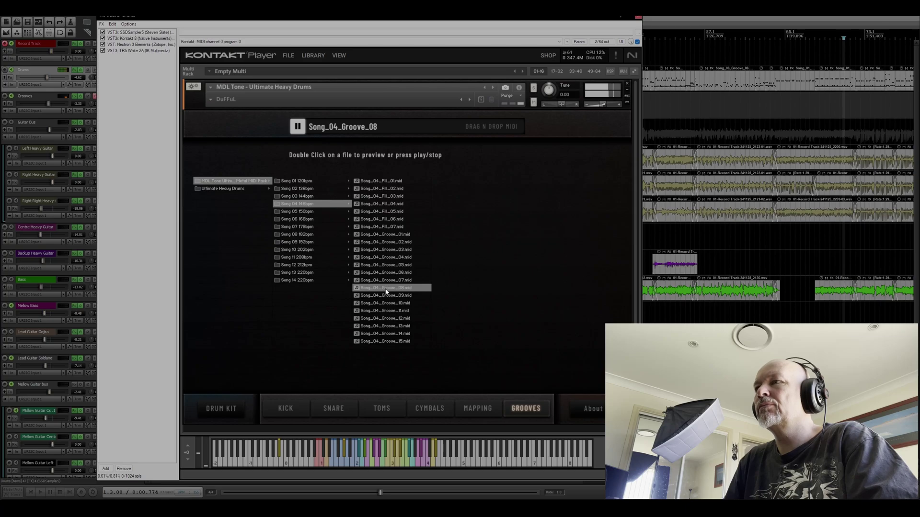
{"action": "double_click", "coordinate": [388, 319]}
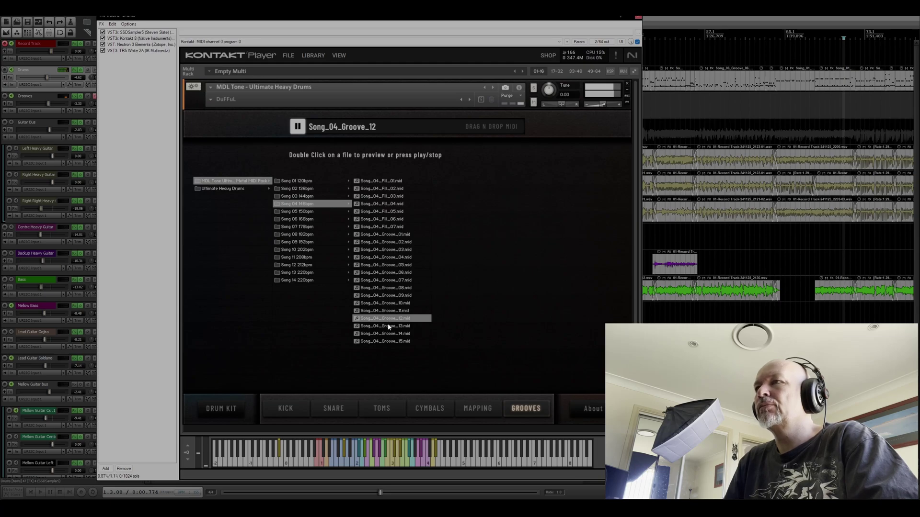
{"action": "double_click", "coordinate": [386, 335]}
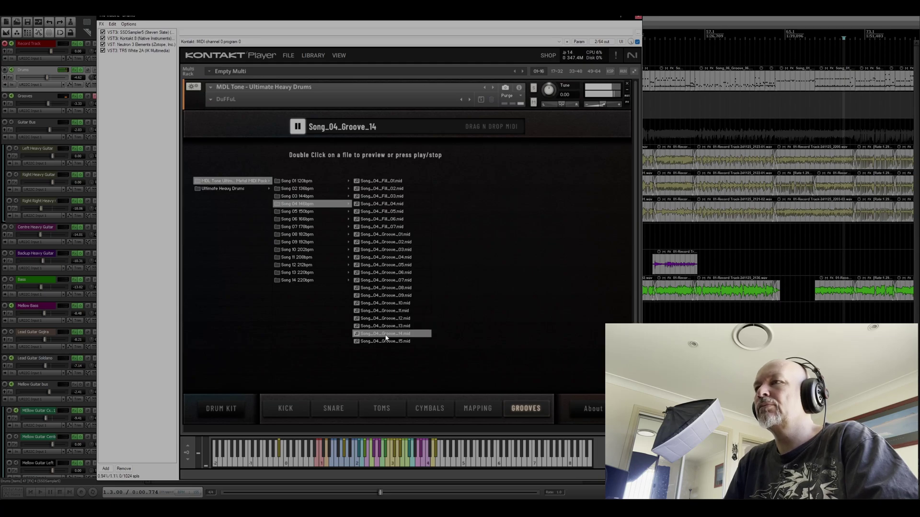
Step: Preview Song 07's groove 05 plus Song 09's groove 07 and fill 01, ending with playback stopped
{"action": "left_click", "coordinate": [298, 228]}
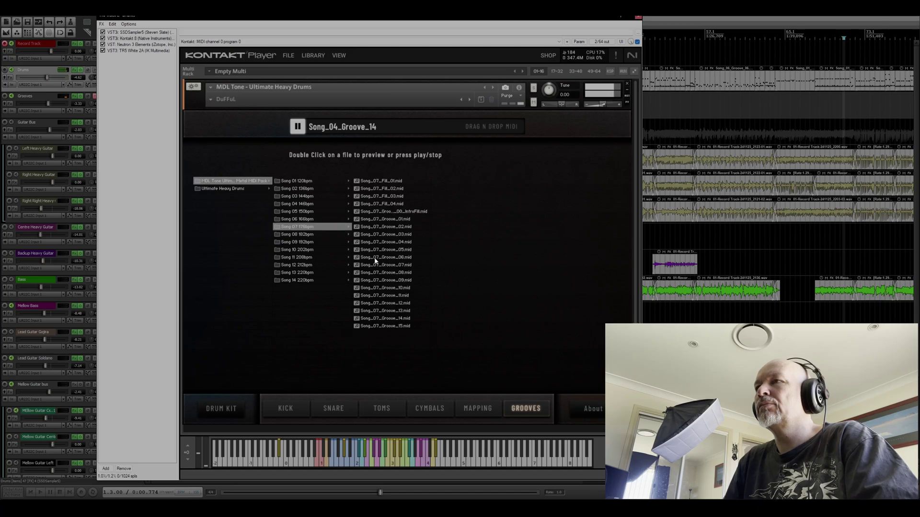
{"action": "double_click", "coordinate": [391, 250]}
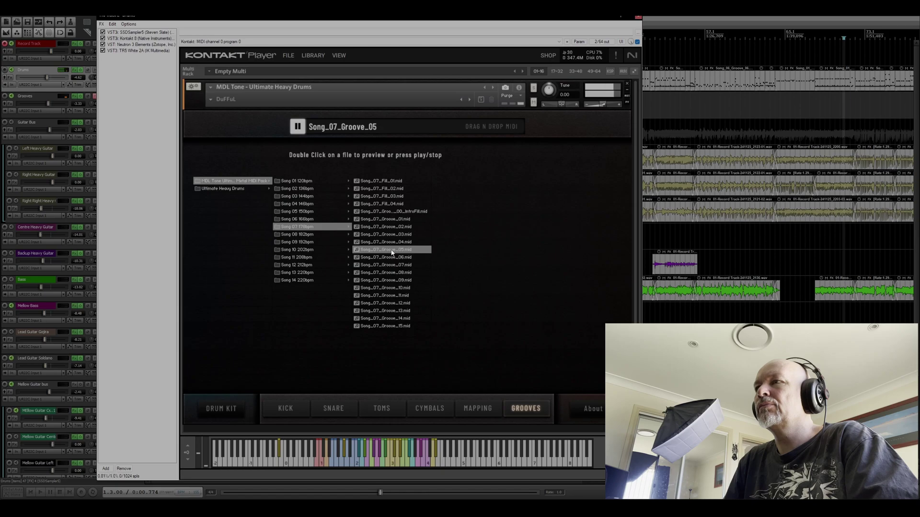
{"action": "left_click", "coordinate": [301, 243]}
{"action": "double_click", "coordinate": [385, 265]}
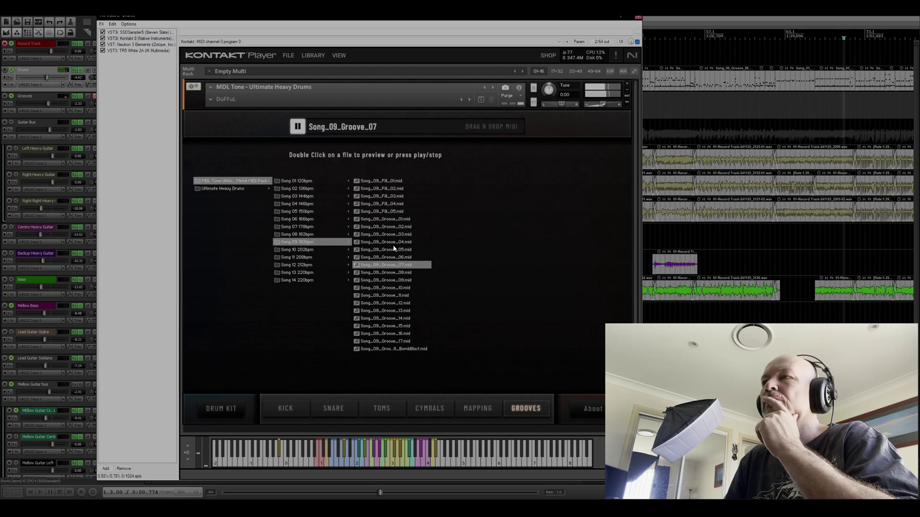
{"action": "double_click", "coordinate": [388, 183]}
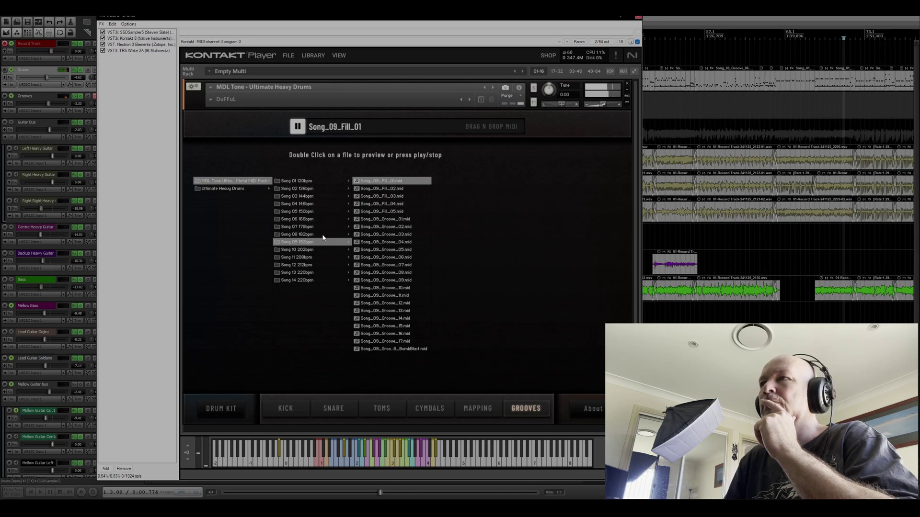
{"action": "left_click", "coordinate": [297, 130]}
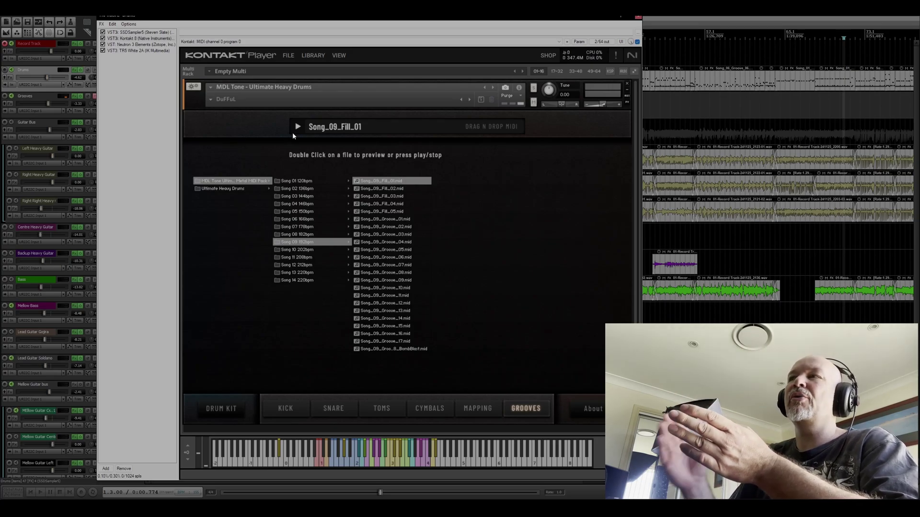
Step: Preview fills 02, 03 and 05 from the Song 09 folder
{"action": "left_click", "coordinate": [382, 190]}
{"action": "double_click", "coordinate": [382, 190]}
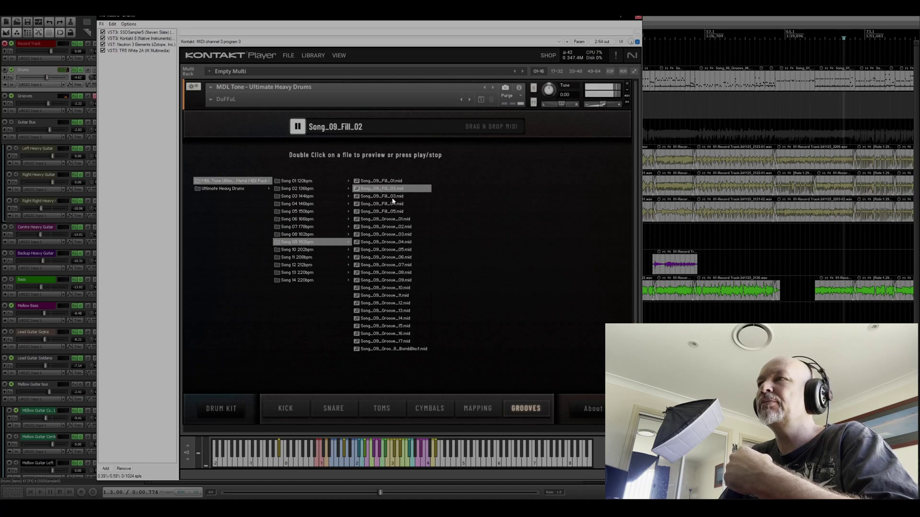
{"action": "left_click", "coordinate": [392, 199]}
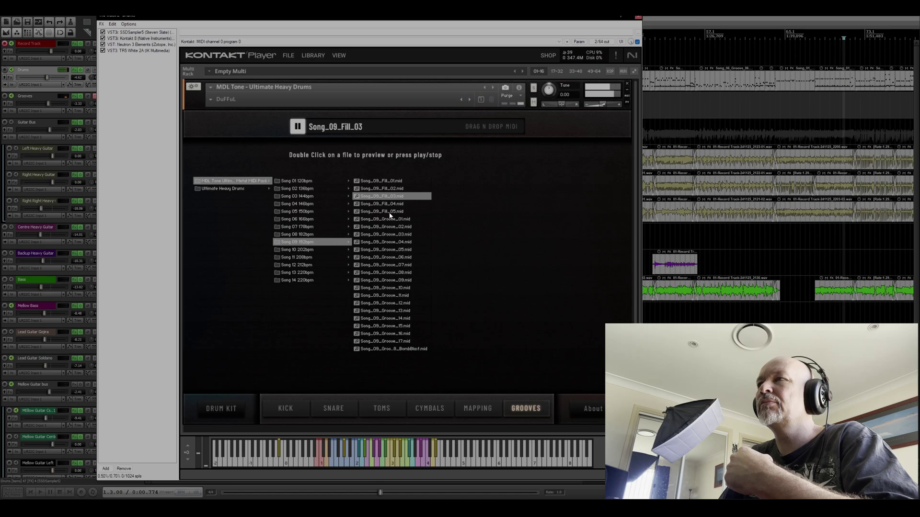
{"action": "double_click", "coordinate": [389, 212]}
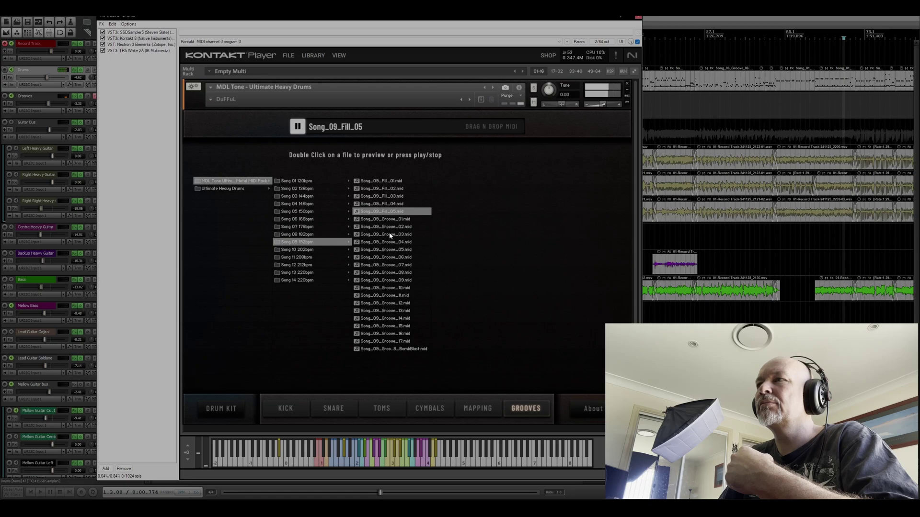
Step: Preview grooves 03, 06, 11 and 18_BombBlast from the Song 09 folder
{"action": "double_click", "coordinate": [390, 234]}
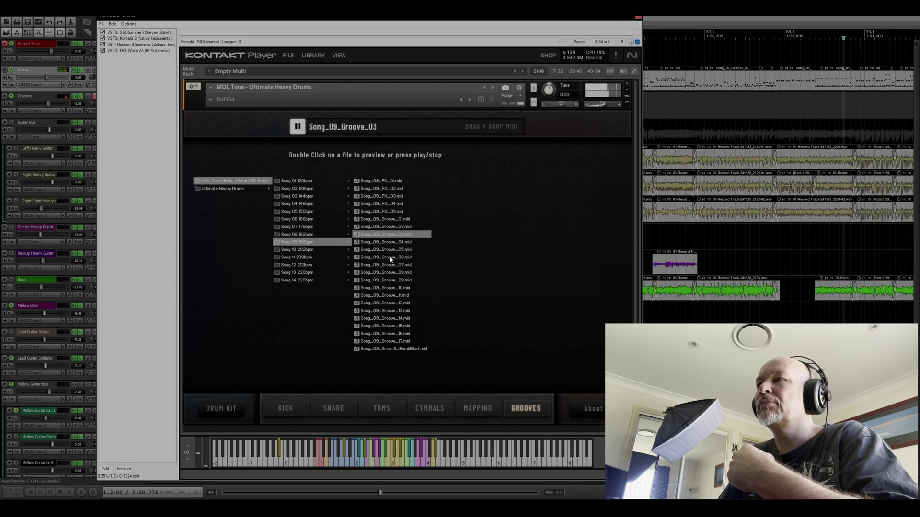
{"action": "double_click", "coordinate": [390, 257]}
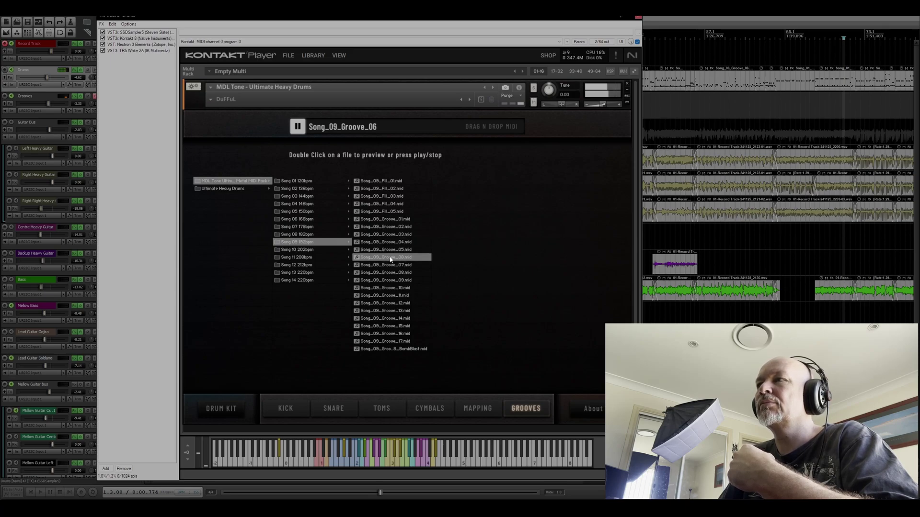
{"action": "double_click", "coordinate": [390, 296]}
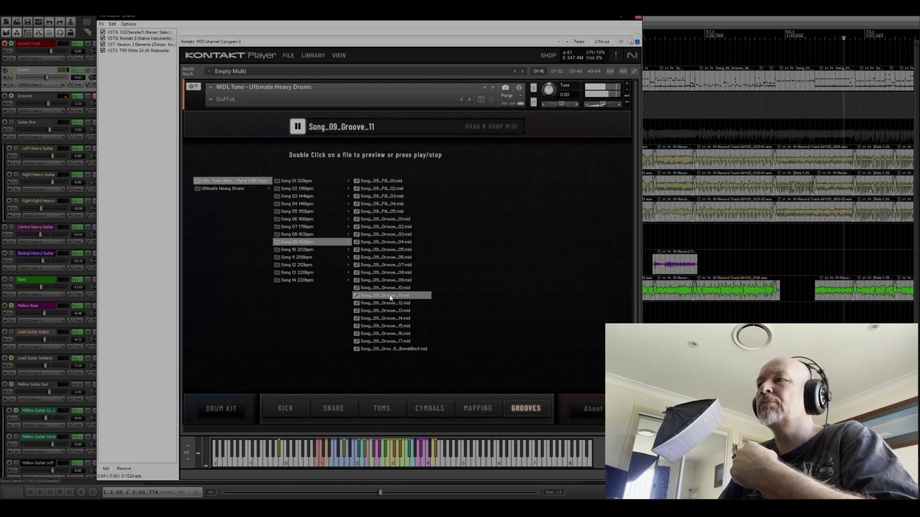
{"action": "double_click", "coordinate": [396, 349]}
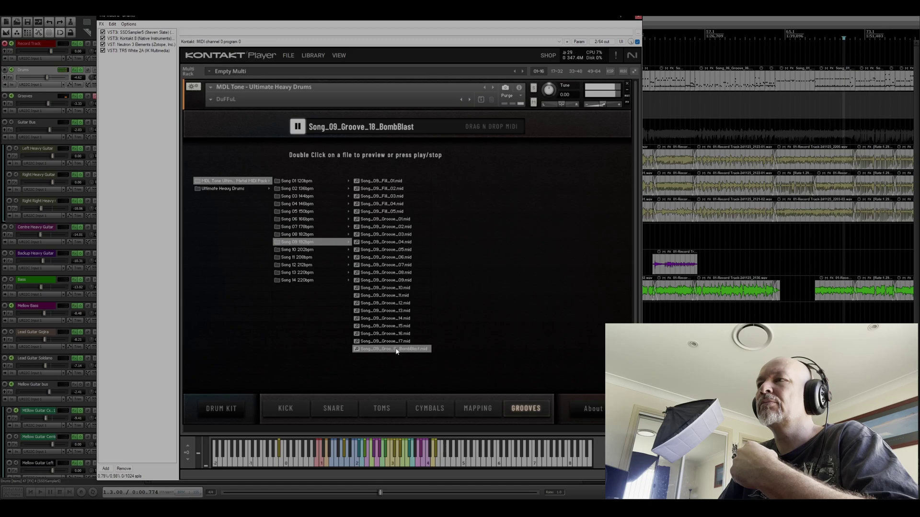
Step: Preview grooves 06 and 10 from the Song 11 folder
{"action": "left_click", "coordinate": [305, 258]}
{"action": "double_click", "coordinate": [393, 250]}
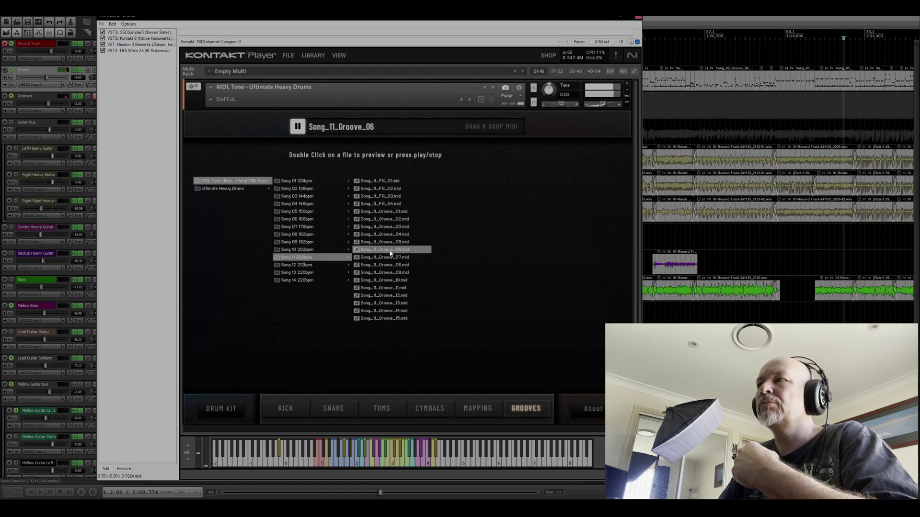
{"action": "double_click", "coordinate": [384, 280]}
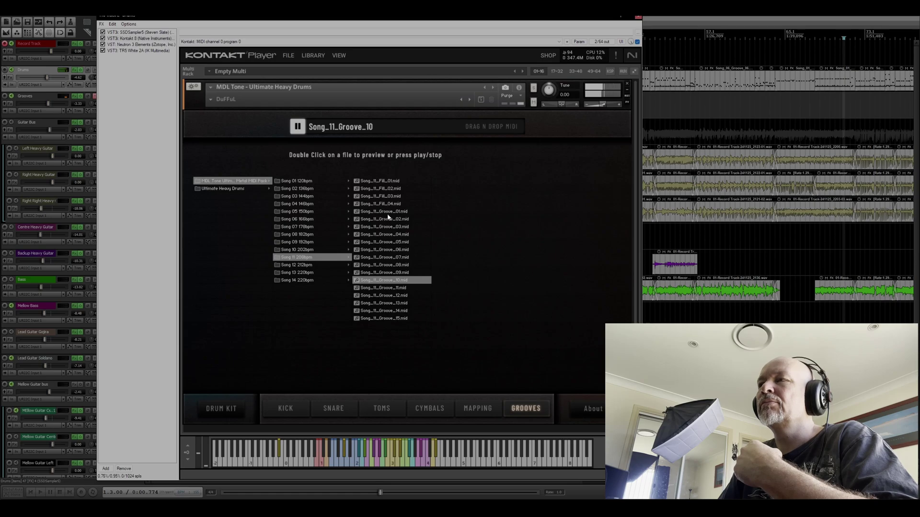
Step: Preview fills 01, 02, 03 and 04 plus grooves 15 and 14 from the Song 11 folder
{"action": "double_click", "coordinate": [389, 183]}
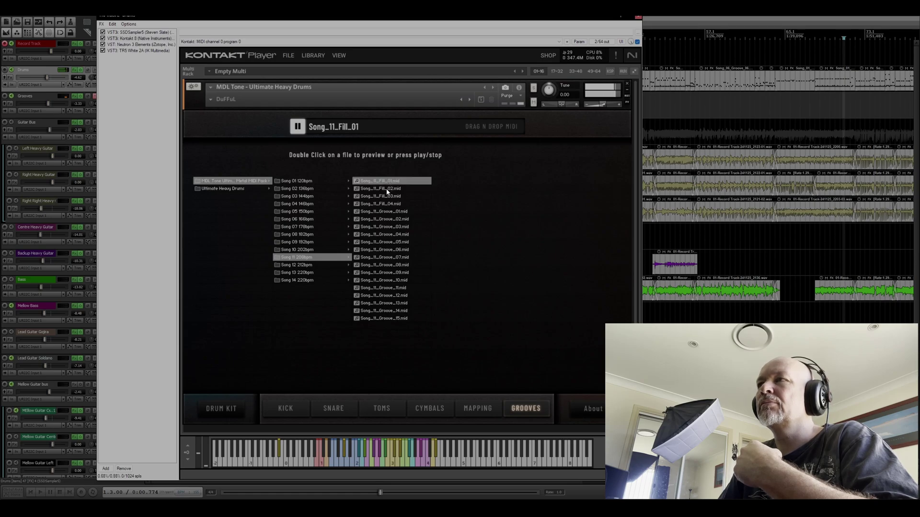
{"action": "double_click", "coordinate": [387, 189]}
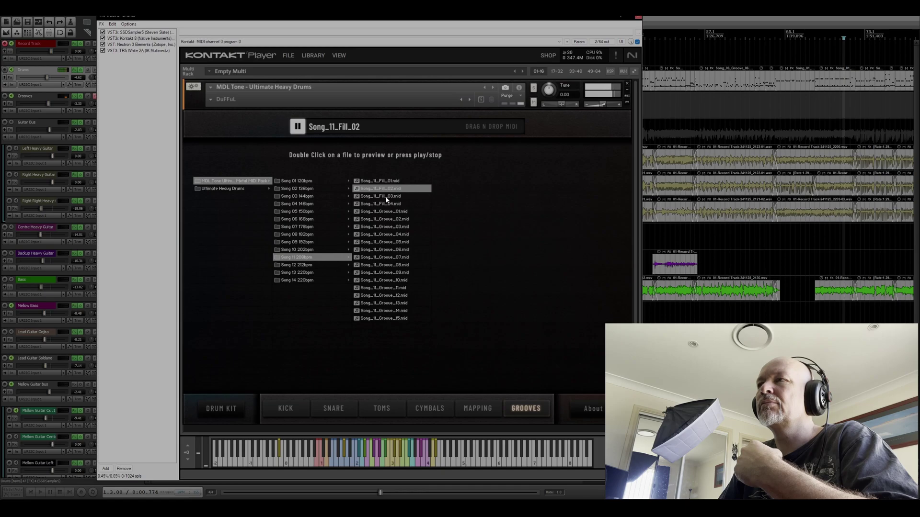
{"action": "double_click", "coordinate": [385, 197]}
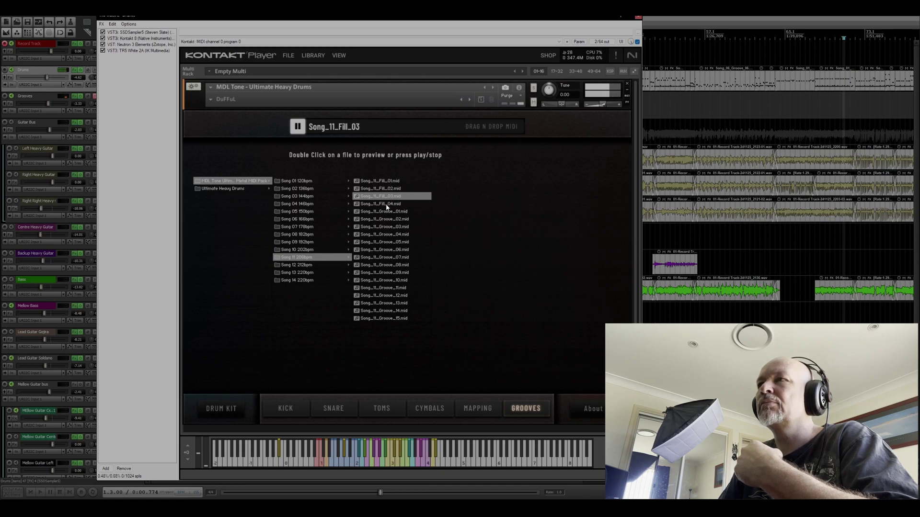
{"action": "double_click", "coordinate": [386, 204]}
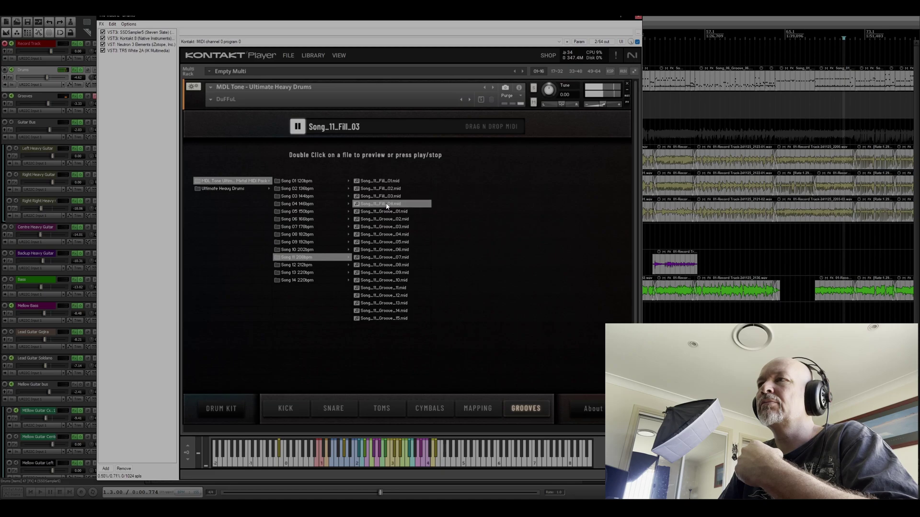
{"action": "double_click", "coordinate": [381, 319]}
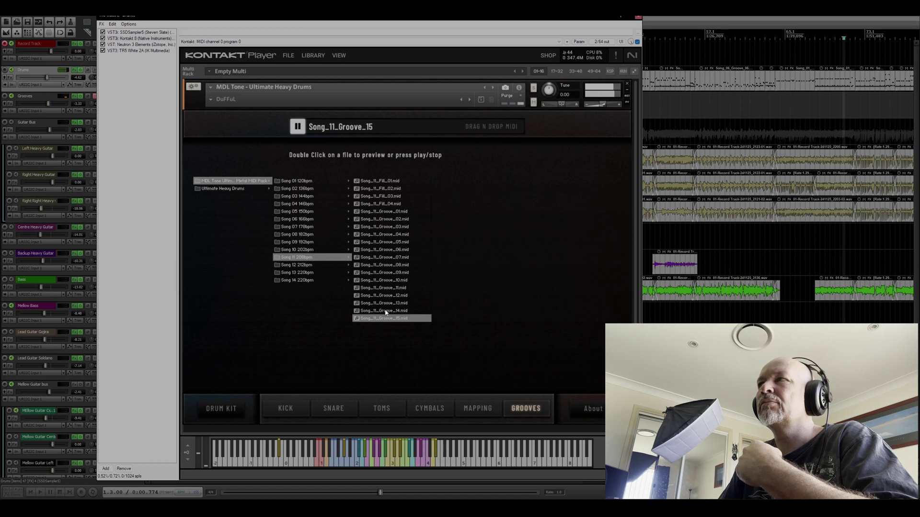
{"action": "double_click", "coordinate": [386, 311]}
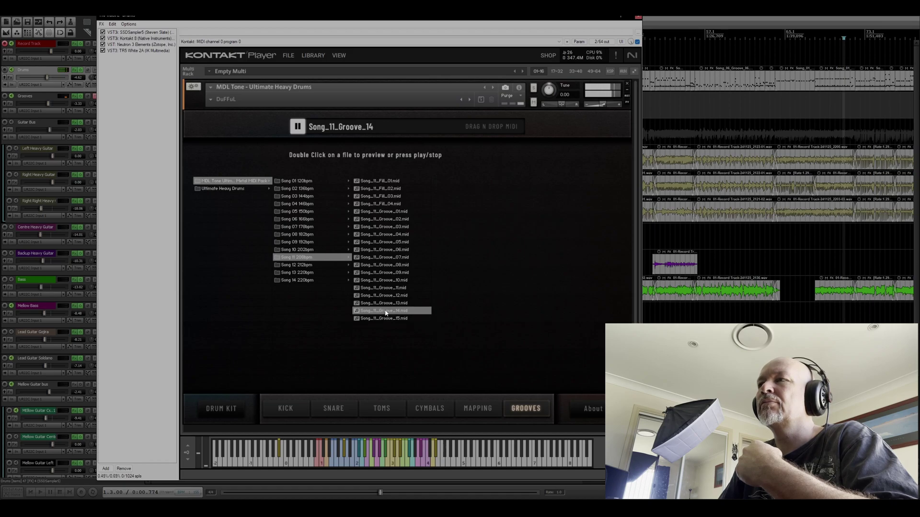
Step: Preview groove 09 from the Song 13 folder, ending with playback stopped
{"action": "left_click", "coordinate": [307, 271]}
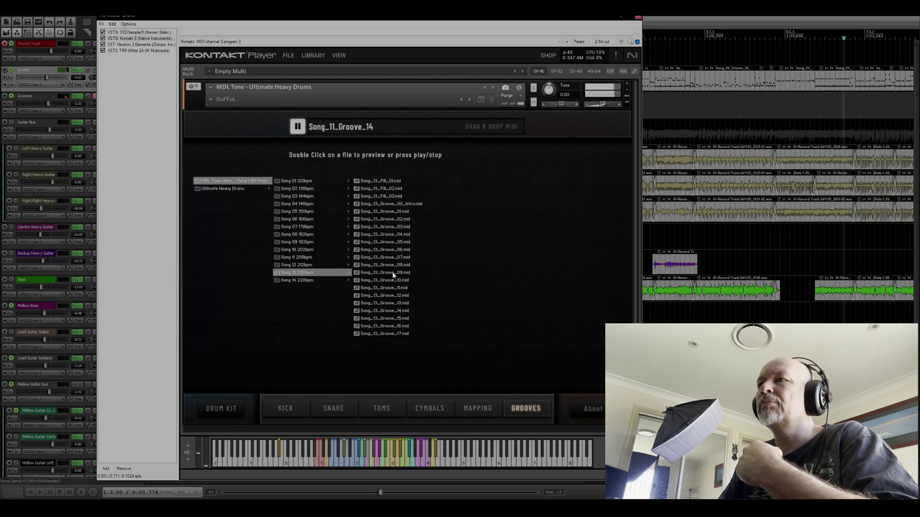
{"action": "double_click", "coordinate": [391, 273]}
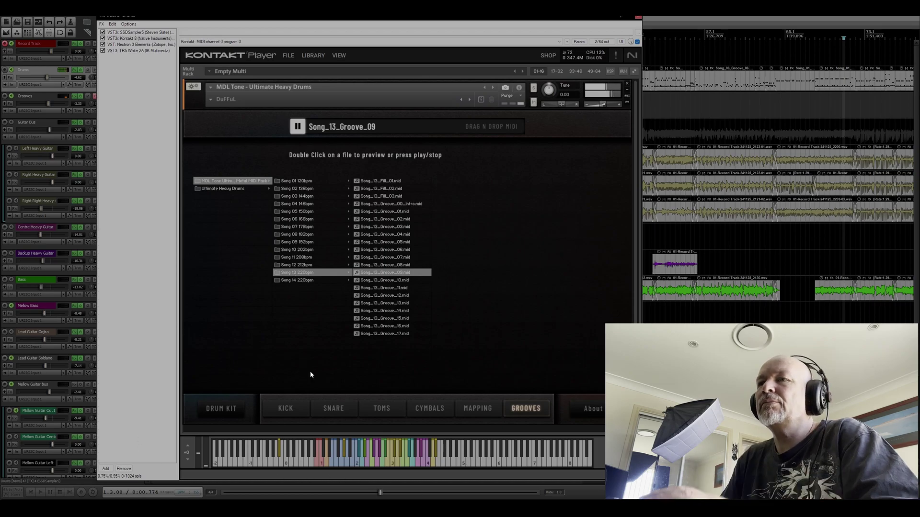
{"action": "left_click", "coordinate": [297, 127]}
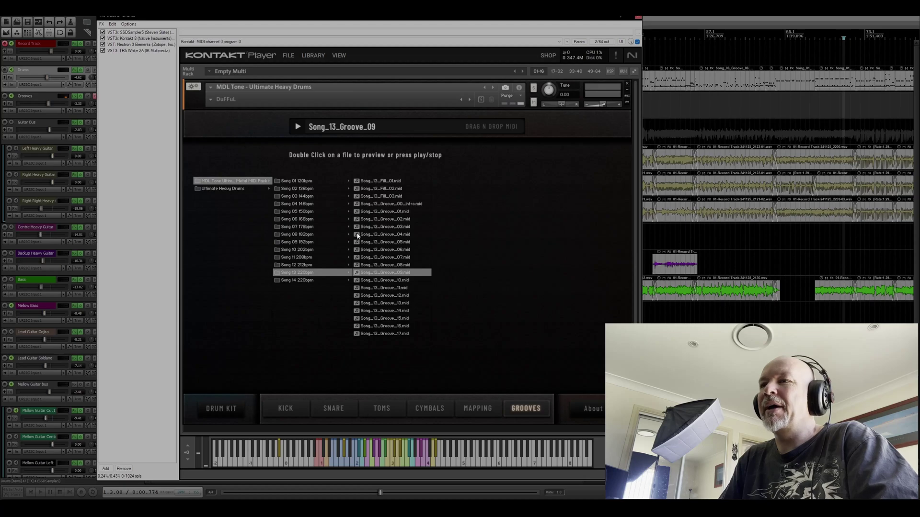
Step: Preview Song 13's grooves 09, 05, 15 and 16 at a project tempo of 220 BPM, ending with playback stopped
{"action": "left_click", "coordinate": [199, 492]}
{"action": "type", "text": "220"}
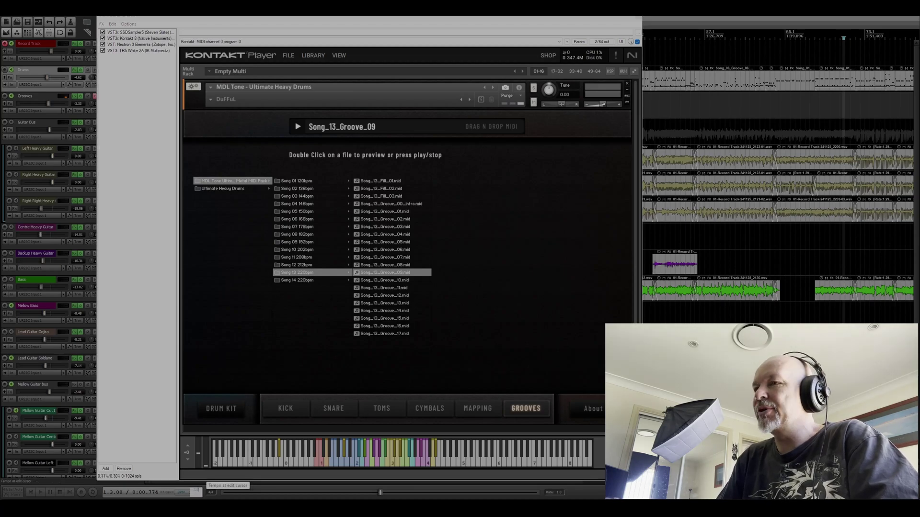
{"action": "key", "text": "Return"}
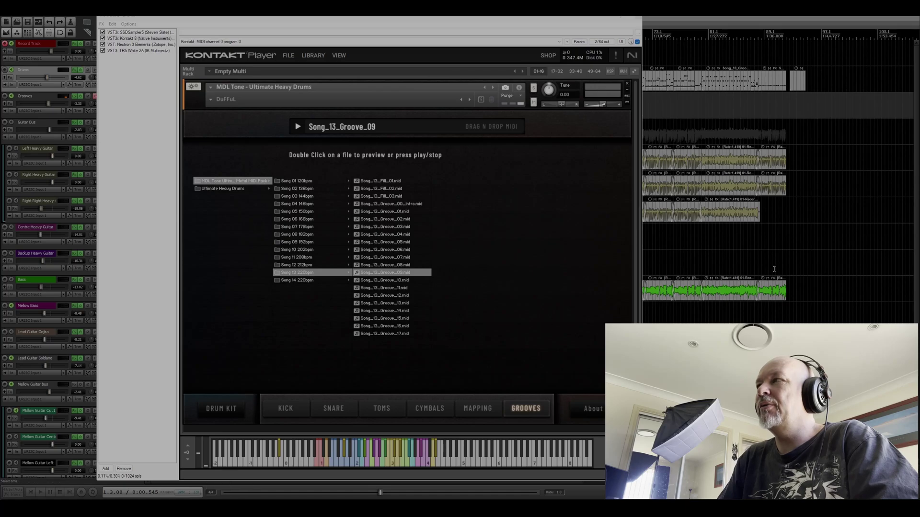
{"action": "double_click", "coordinate": [383, 273]}
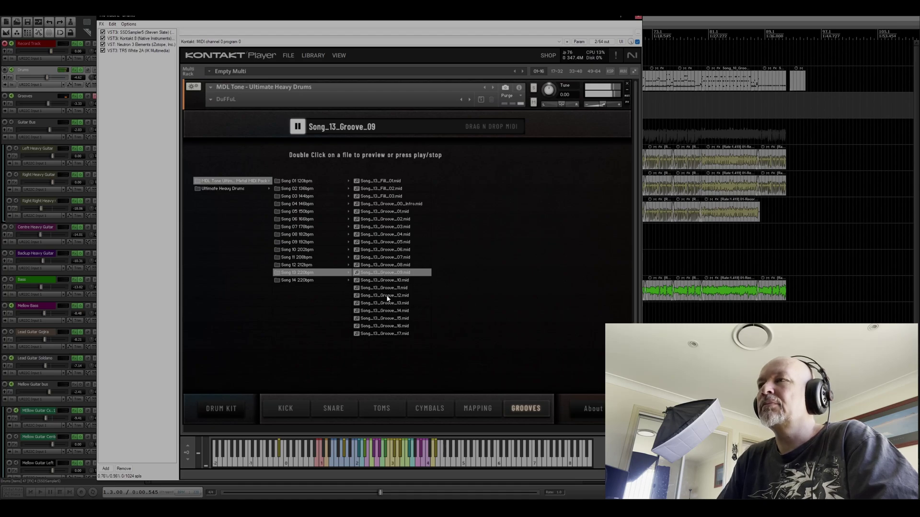
{"action": "double_click", "coordinate": [385, 242]}
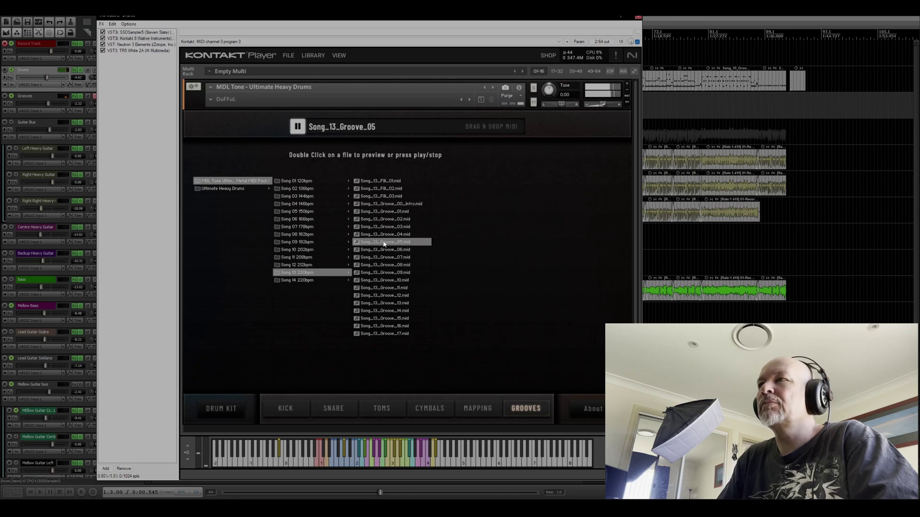
{"action": "double_click", "coordinate": [386, 318]}
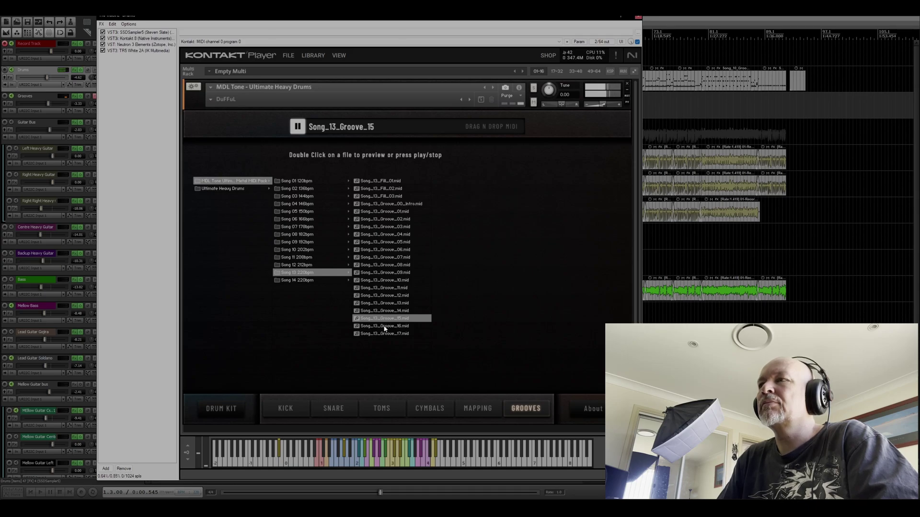
{"action": "double_click", "coordinate": [384, 327]}
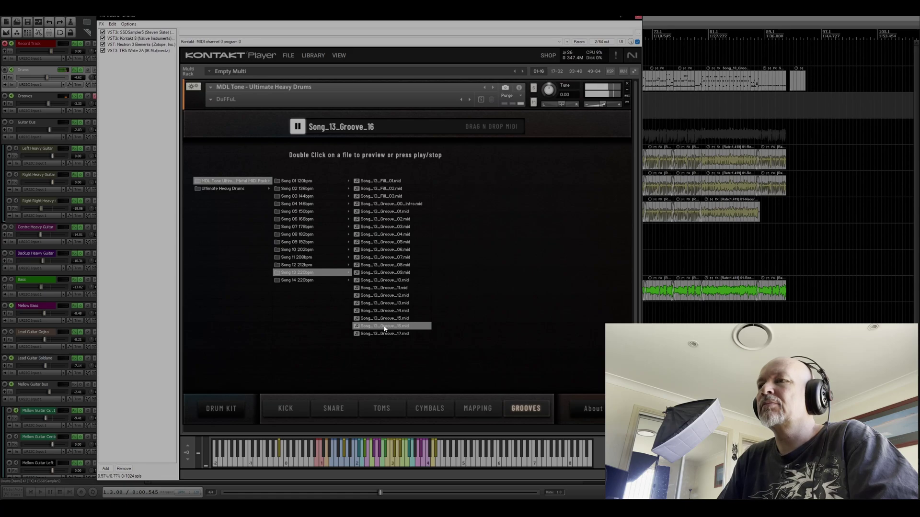
{"action": "key", "text": "space"}
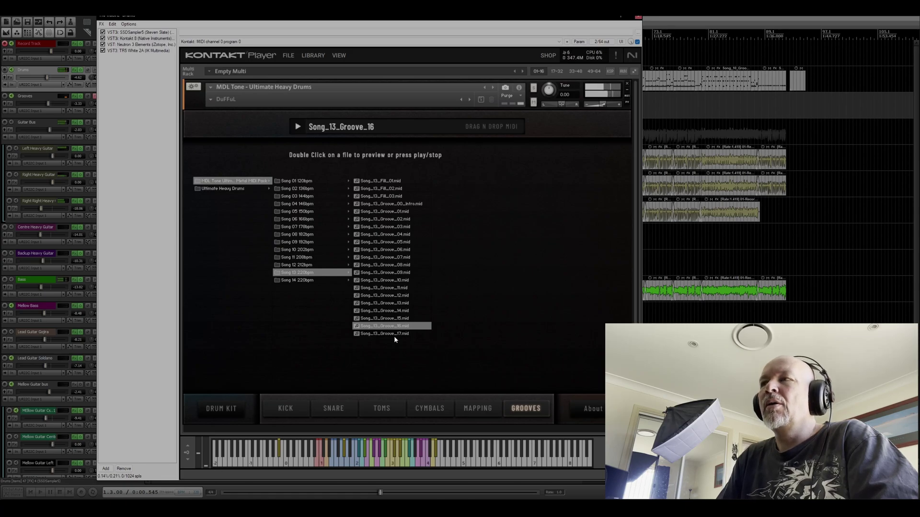
Step: Preview Song 13's grooves 11, 09, 07 and 04 at a project tempo of 110 BPM
{"action": "left_click", "coordinate": [196, 492]}
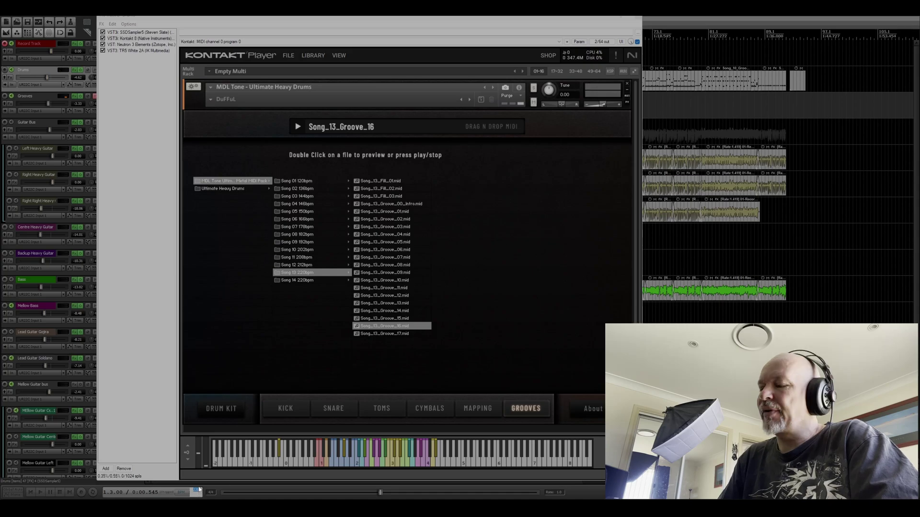
{"action": "type", "text": "110"}
{"action": "key", "text": "Return"}
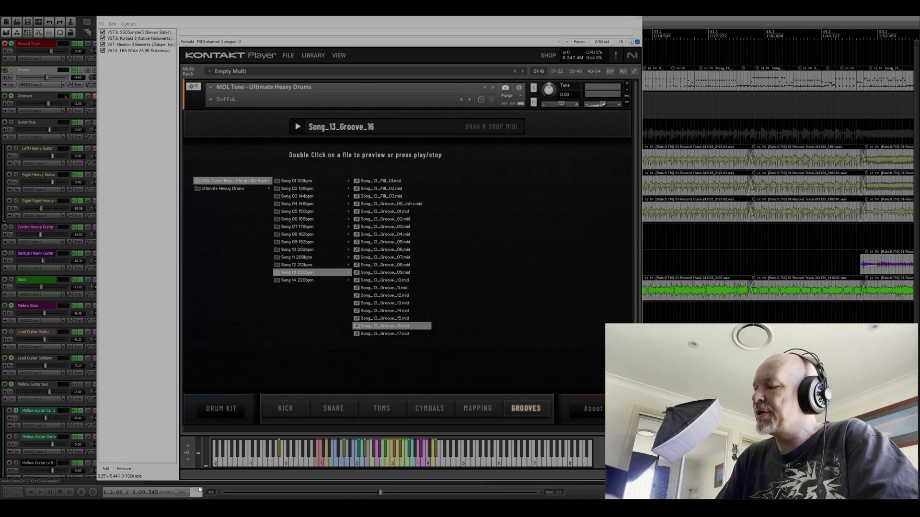
{"action": "double_click", "coordinate": [385, 286]}
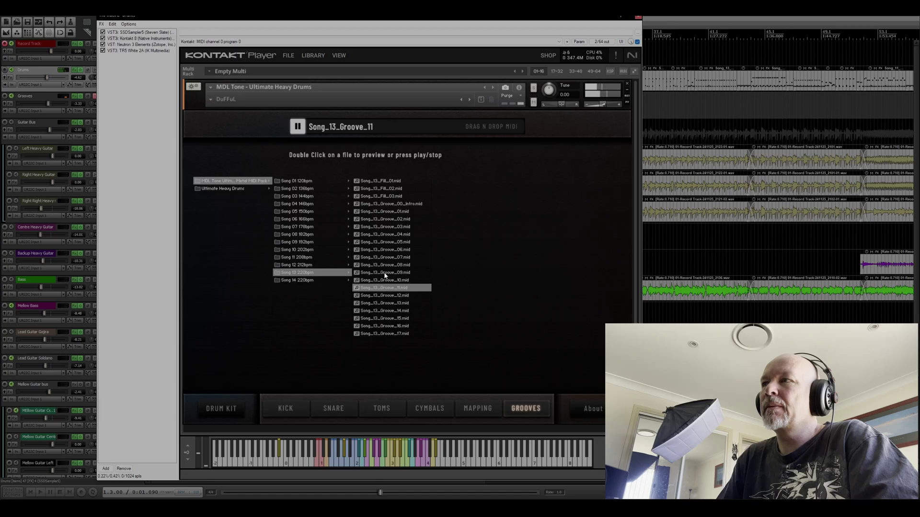
{"action": "double_click", "coordinate": [384, 272]}
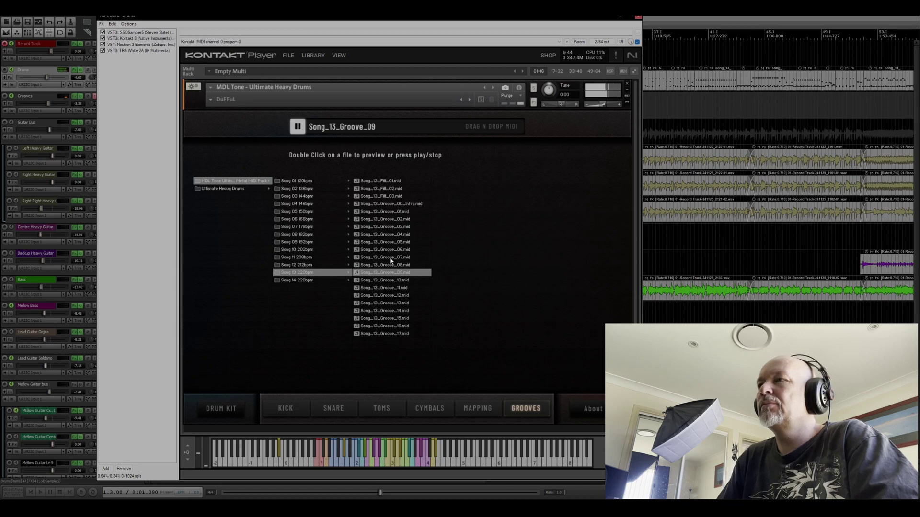
{"action": "double_click", "coordinate": [390, 258]}
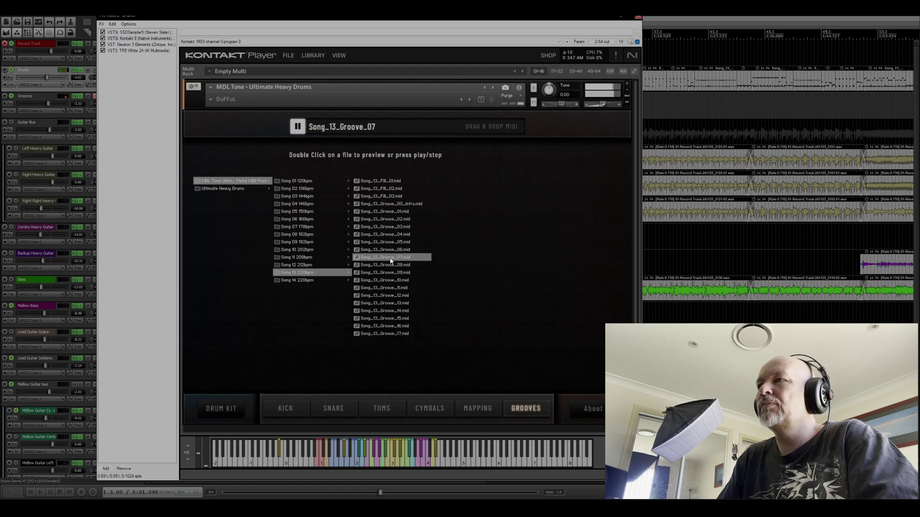
{"action": "double_click", "coordinate": [386, 236]}
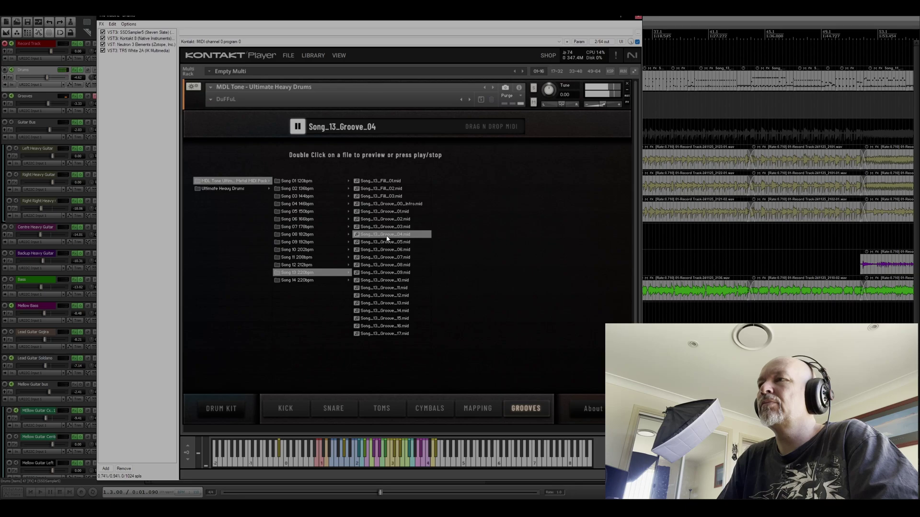
Step: Restore the project's original tempo and preview Song 13's groove 04 again
{"action": "left_click", "coordinate": [197, 492]}
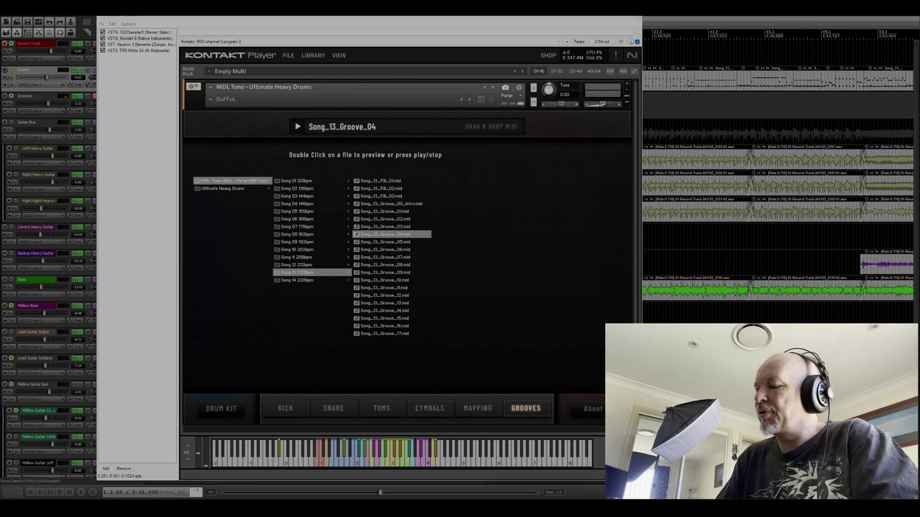
{"action": "scroll", "coordinate": [198, 493], "scroll_direction": "up", "scroll_amount": 3}
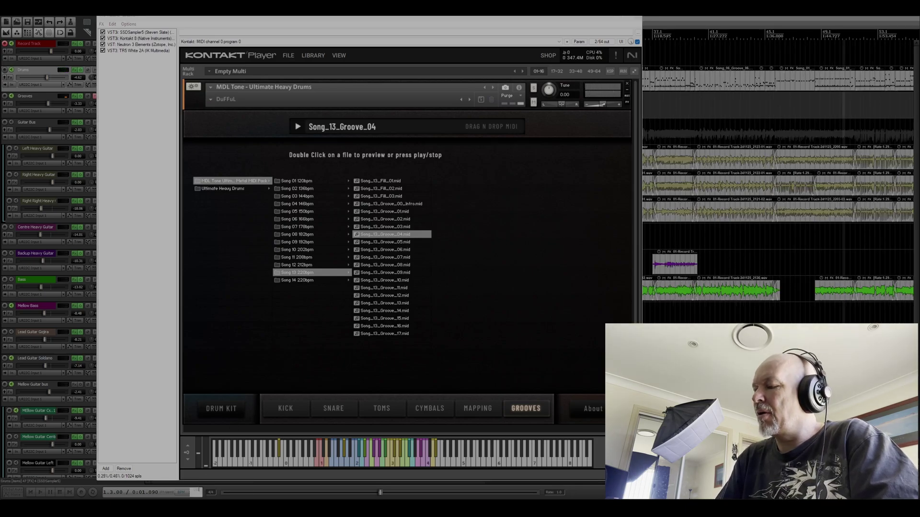
{"action": "double_click", "coordinate": [386, 235]}
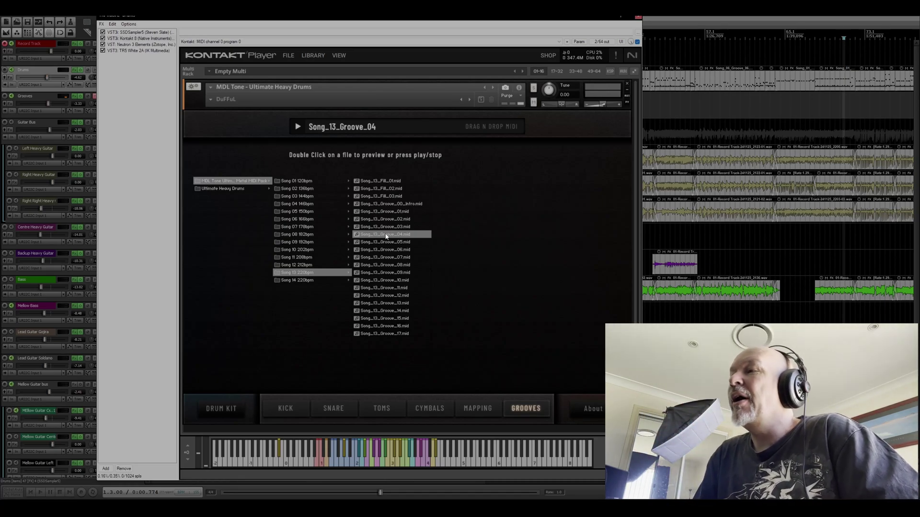
Step: Return to the Ultimate Heavy Drums drum kit view
{"action": "left_click", "coordinate": [216, 415]}
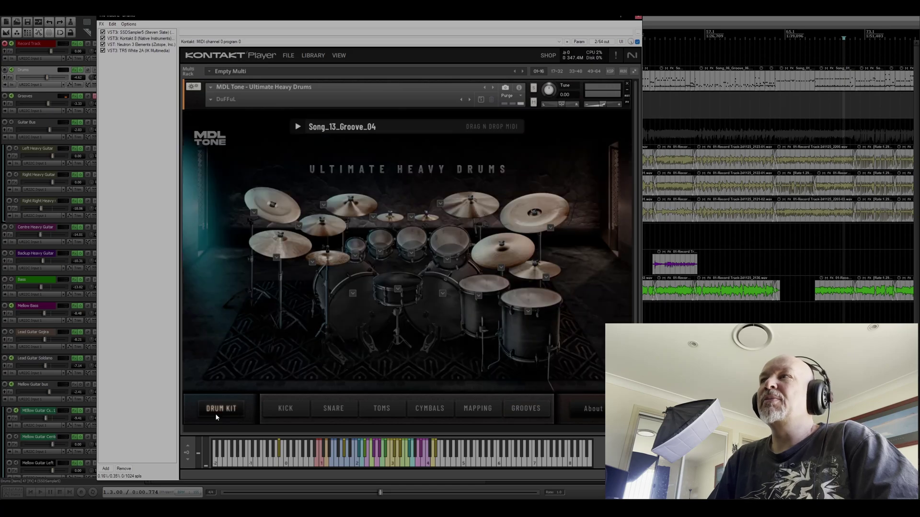